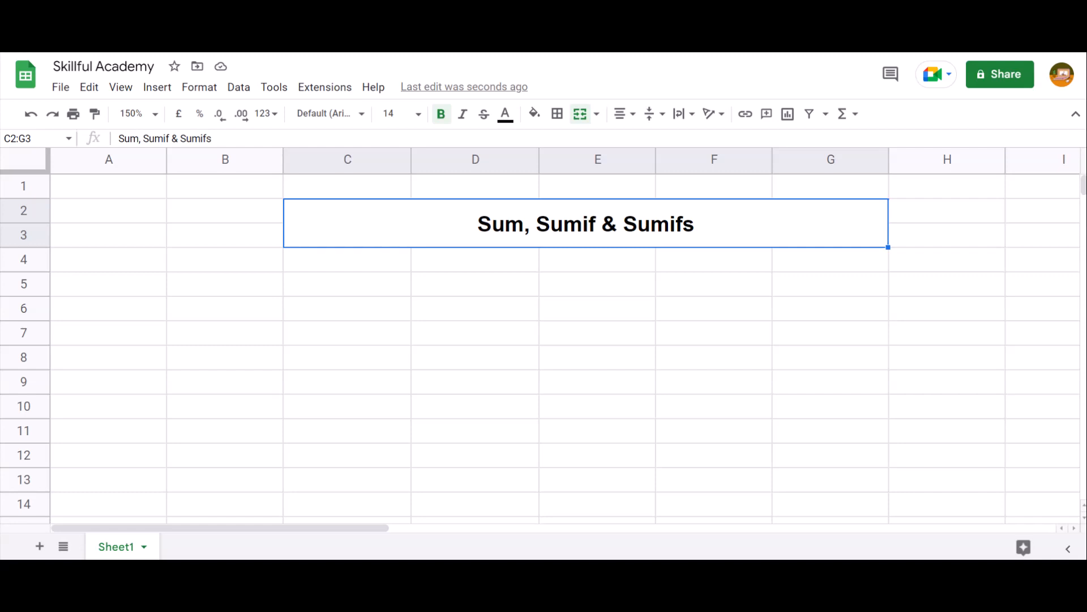
Enter the headings Names in C4, No. of chocolates in D4 and Mrp in rs in E4.
click(347, 259)
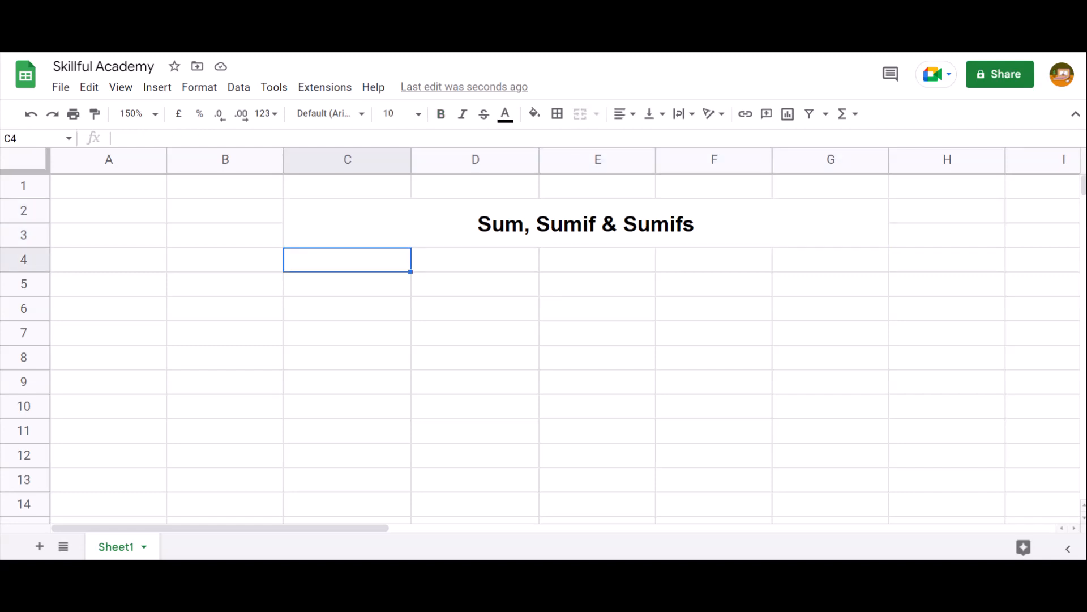
text(Names)
key(Tab)
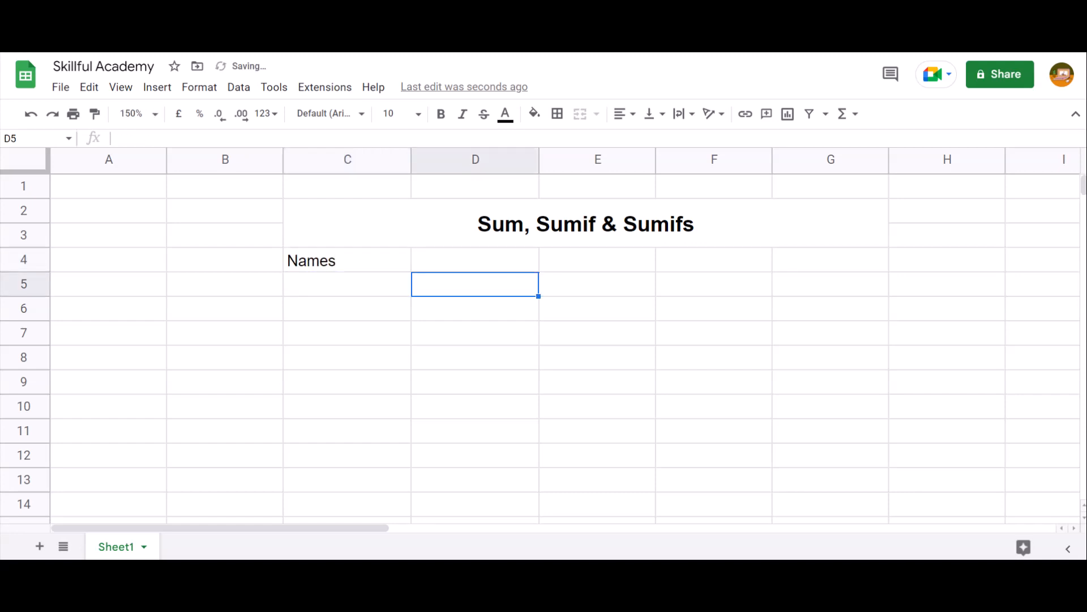
text(No. of )
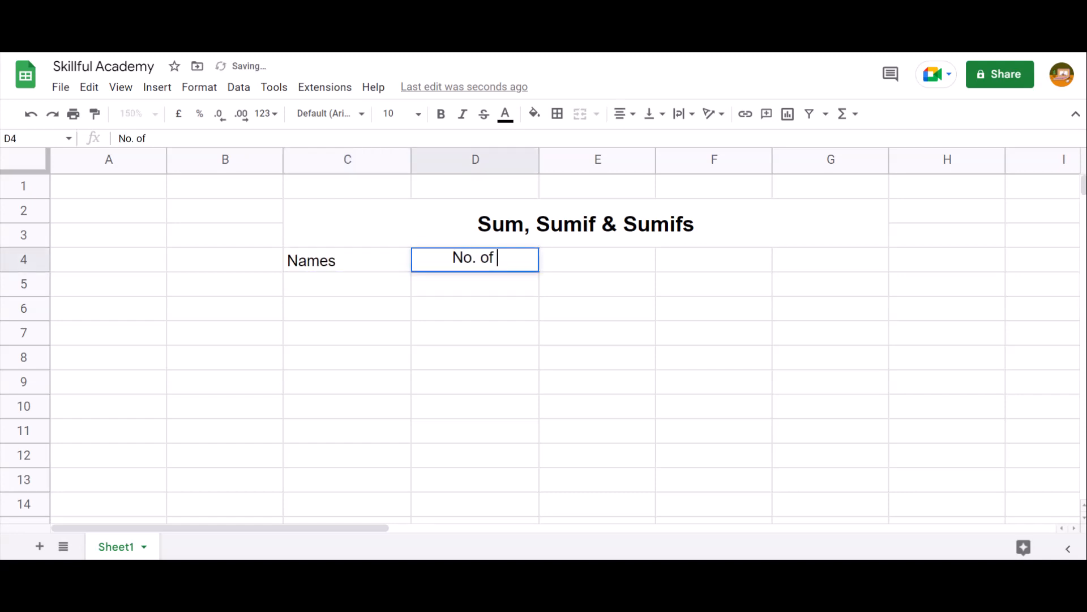
text(chocolates)
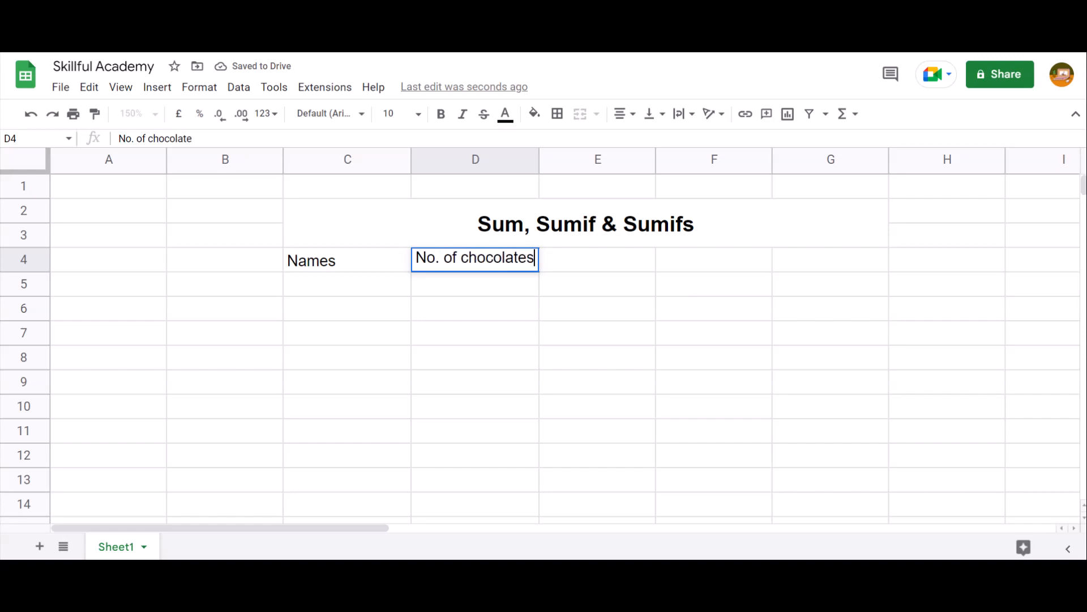
key(Return)
key(Right)
key(Up)
text(Mrp )
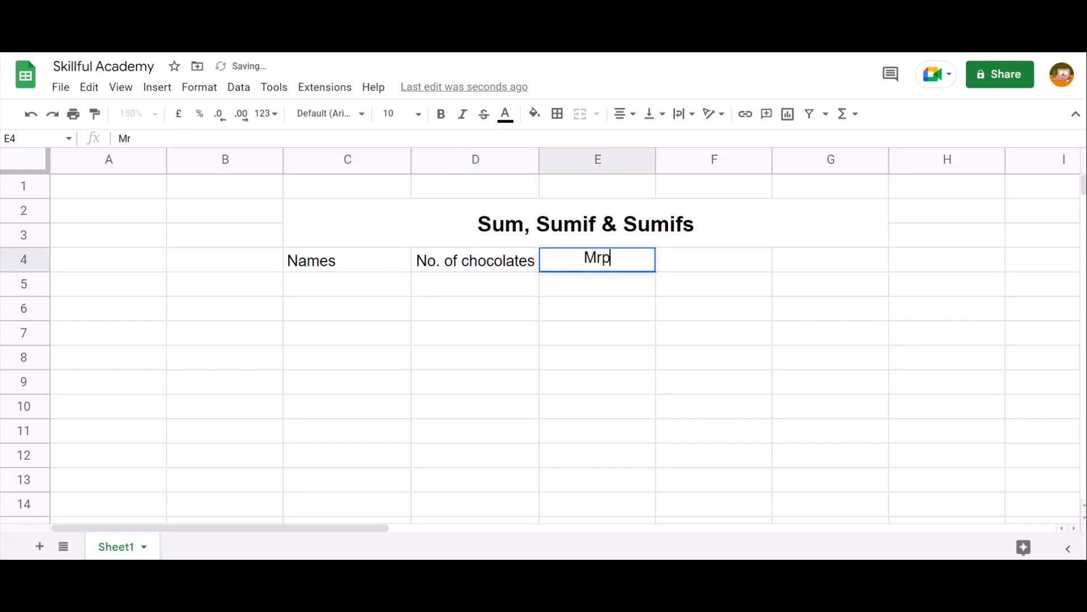
text(in rs)
key(Return)
Enter a different first name in each of C5, C8 and C11 under Names, leaving two blank rows between them.
key(Left)
key(Left)
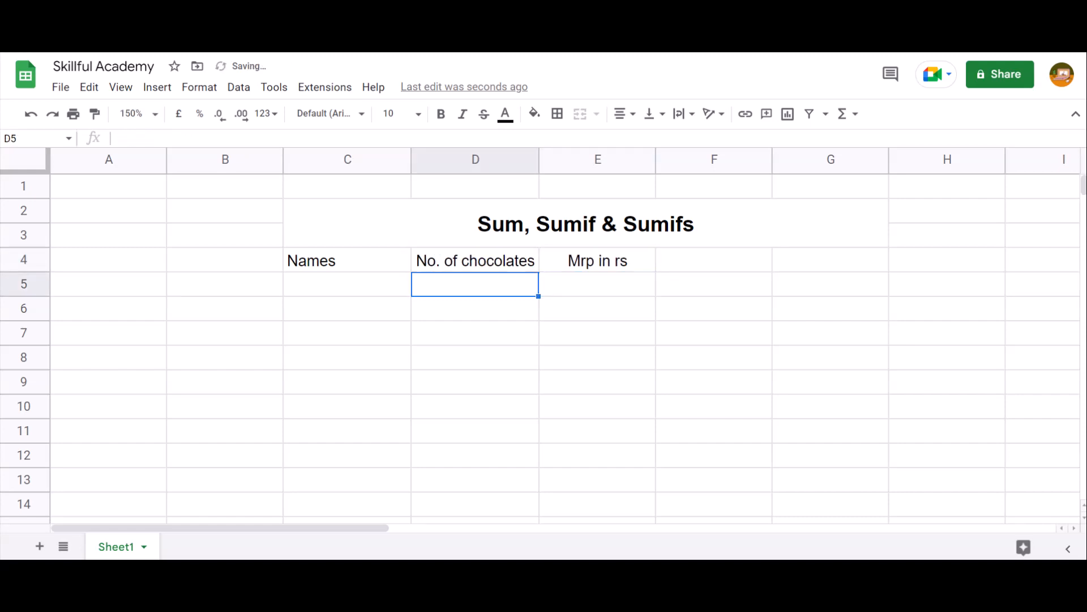
text(Dan)
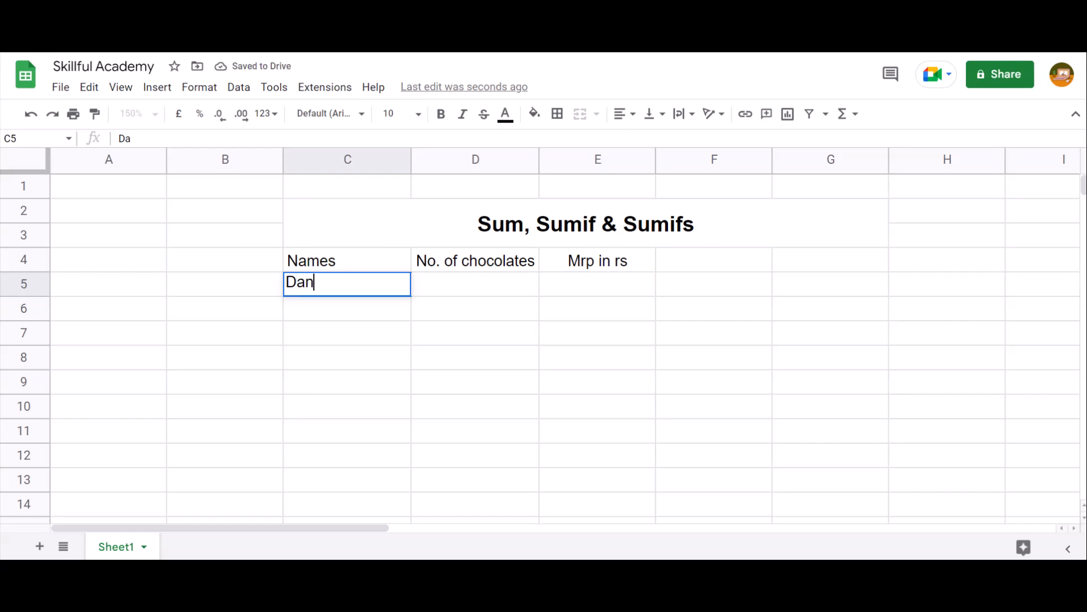
key(Return)
key(Down)
key(Down)
text(Maze)
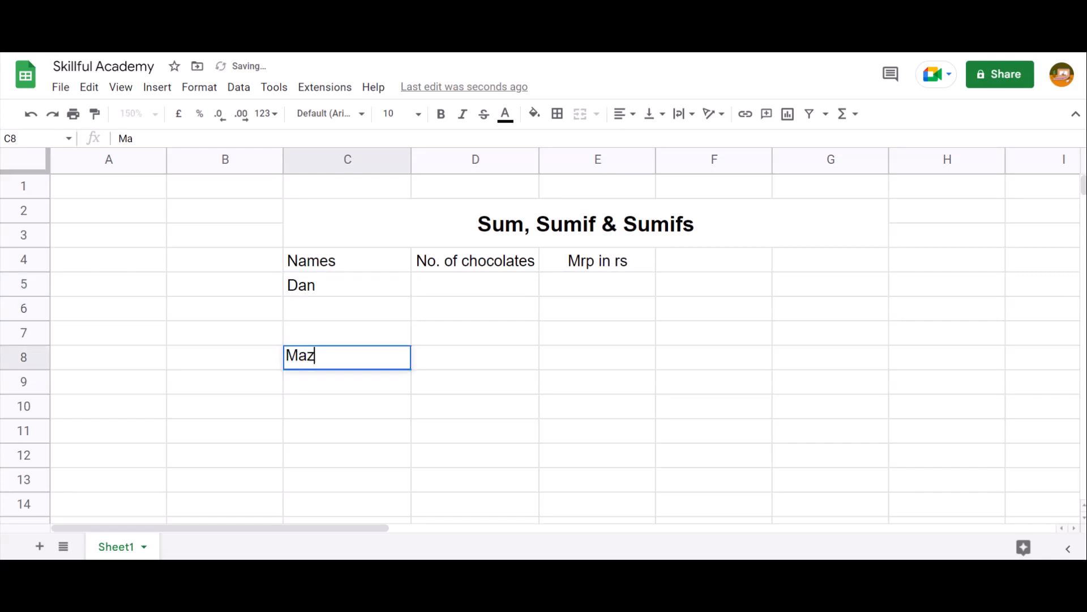
key(Return)
key(Down)
key(Down)
key(Down)
key(Up)
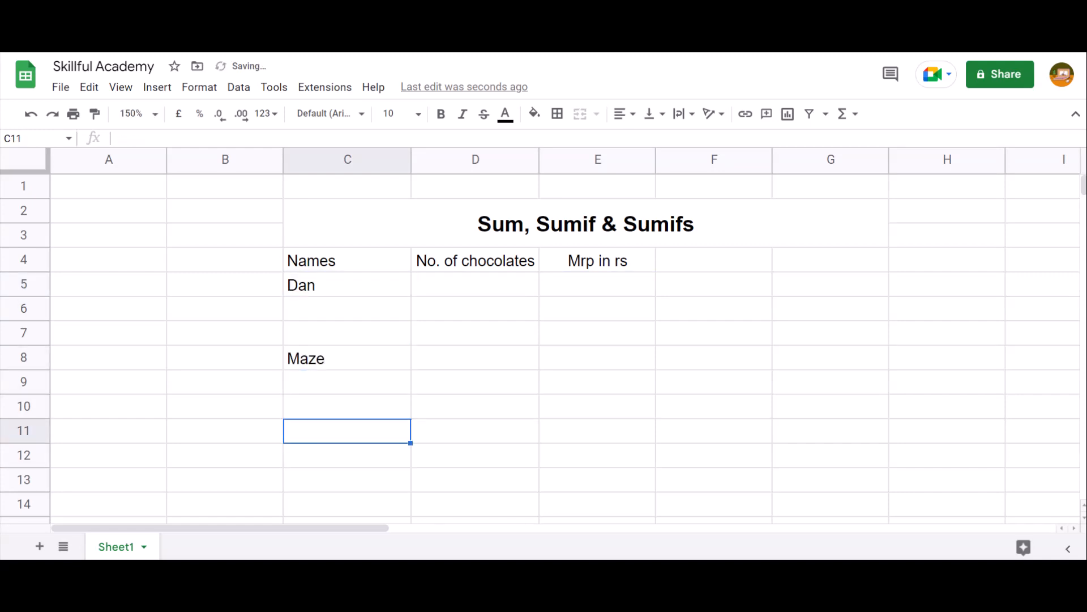
text(Chloe)
key(Return)
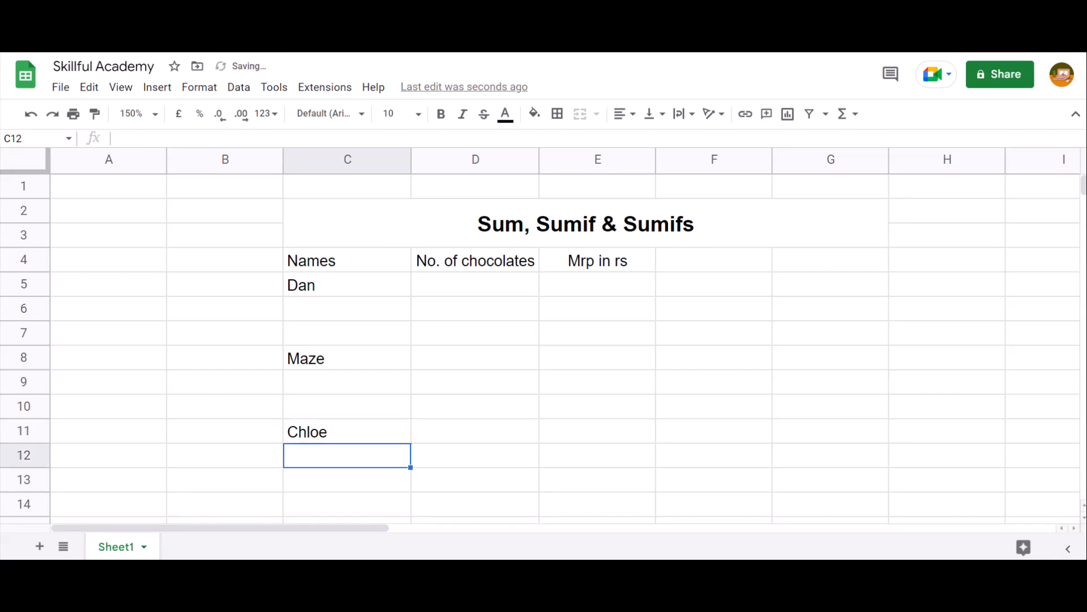
Fill the name in C11 down through C13.
key(Down)
key(Down)
key(Up)
key(shift+Up)
key(shift+Up)
key(ctrl+d)
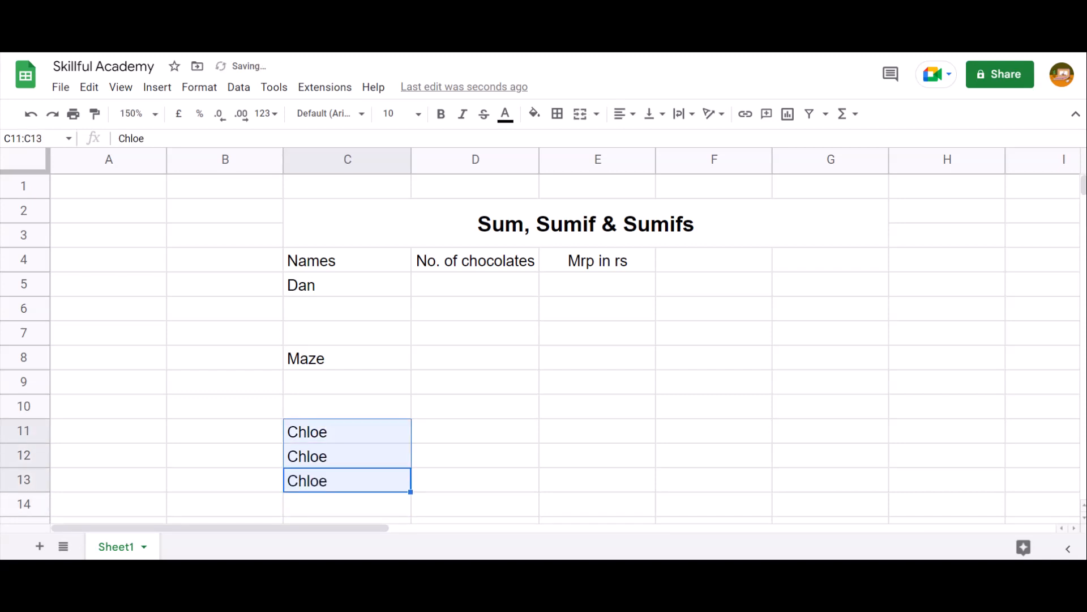
Fill the name in C8 down through C10.
key(Up)
key(Up)
key(Up)
key(shift+Up)
key(shift+Up)
key(ctrl+d)
Fill the name in C5 down through C7.
key(Up)
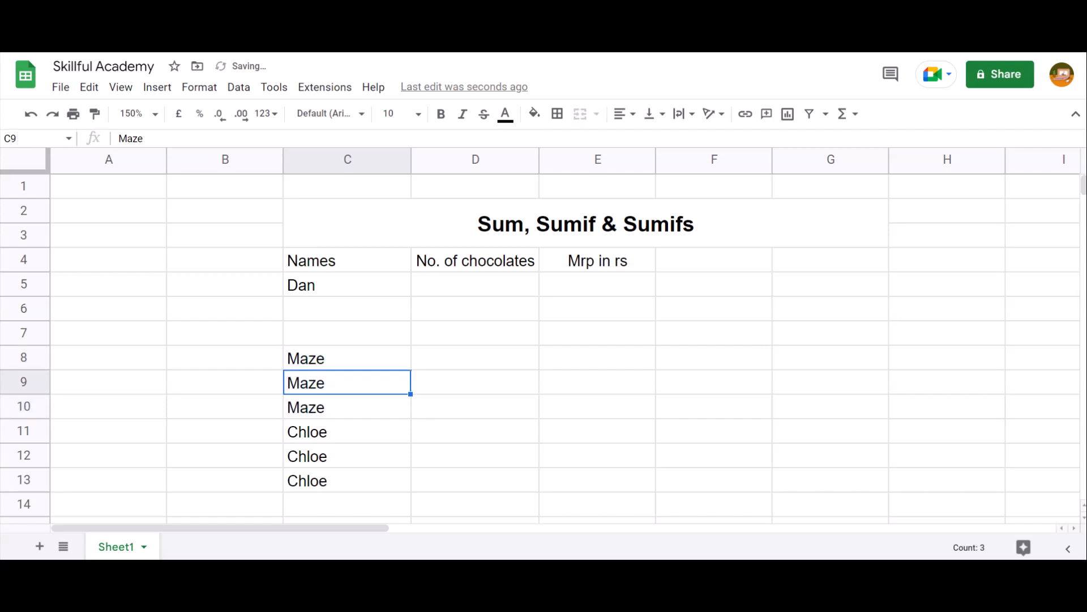
key(Up)
key(Up)
key(shift+Up)
key(shift+Up)
key(ctrl+d)
For the first data row, enter 5 chocolates in D5 and an Mrp of 2 in E5.
key(Right)
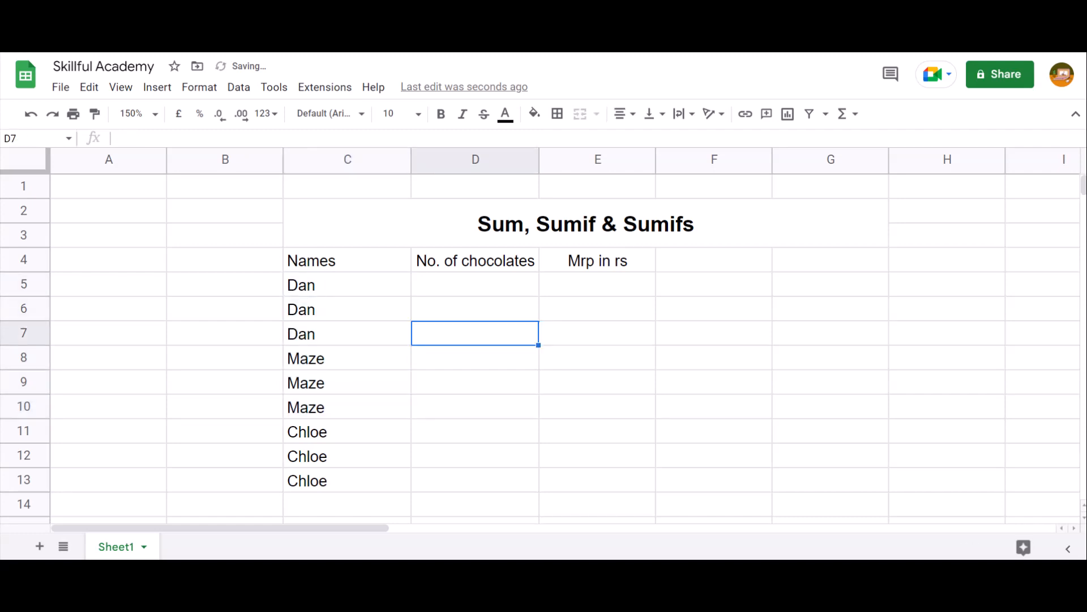
key(Up)
key(Up)
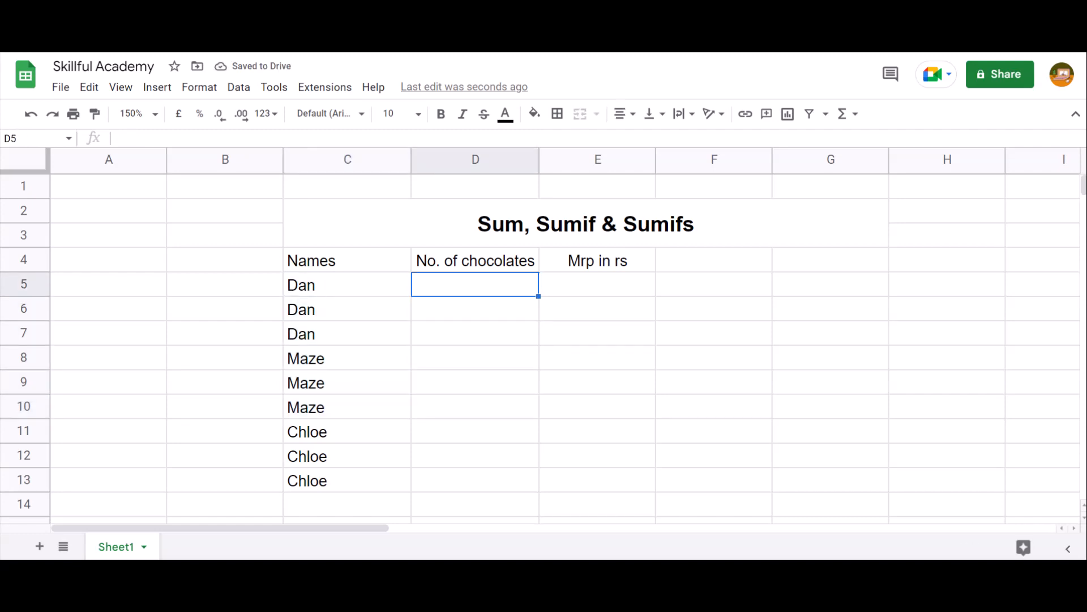
text(5)
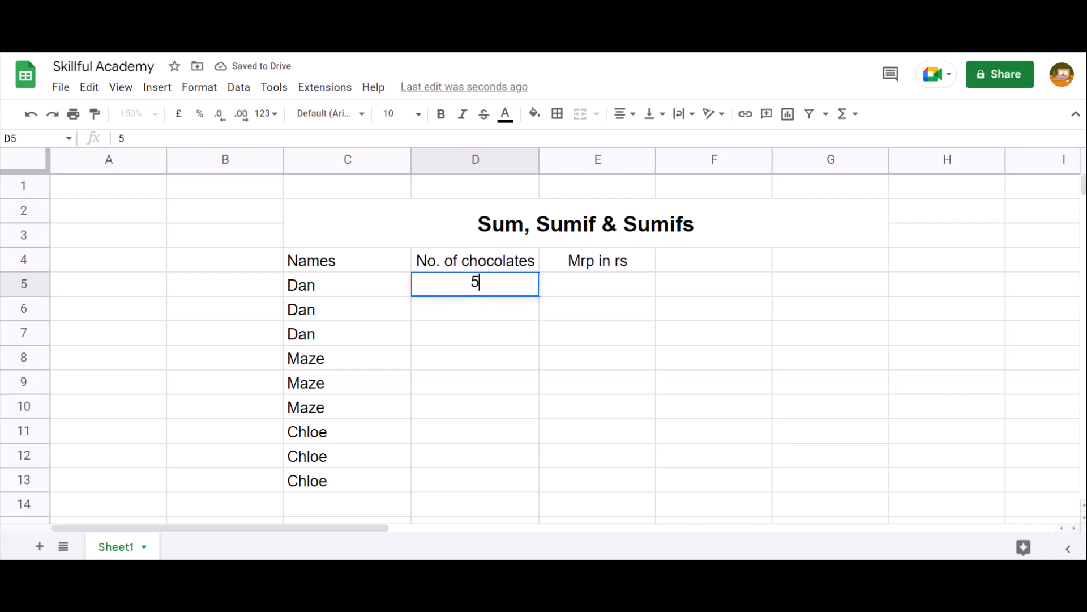
key(Return)
key(Up)
key(Right)
text(2)
key(Return)
For the second data row, enter 10 chocolates in D6 and an Mrp of 5 in E6.
key(Left)
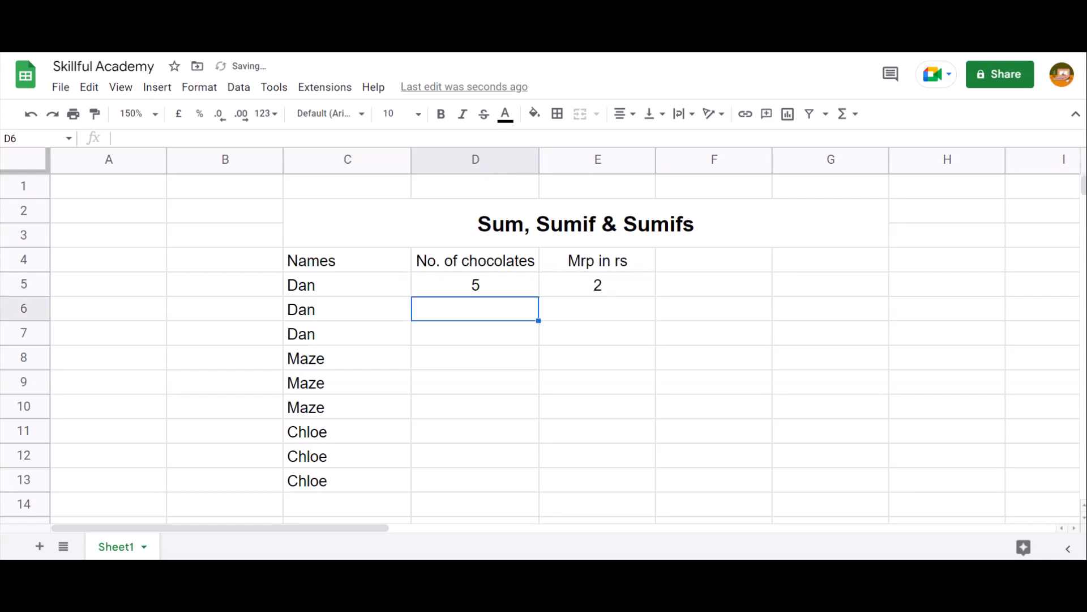
text(10)
key(Return)
key(Up)
key(Right)
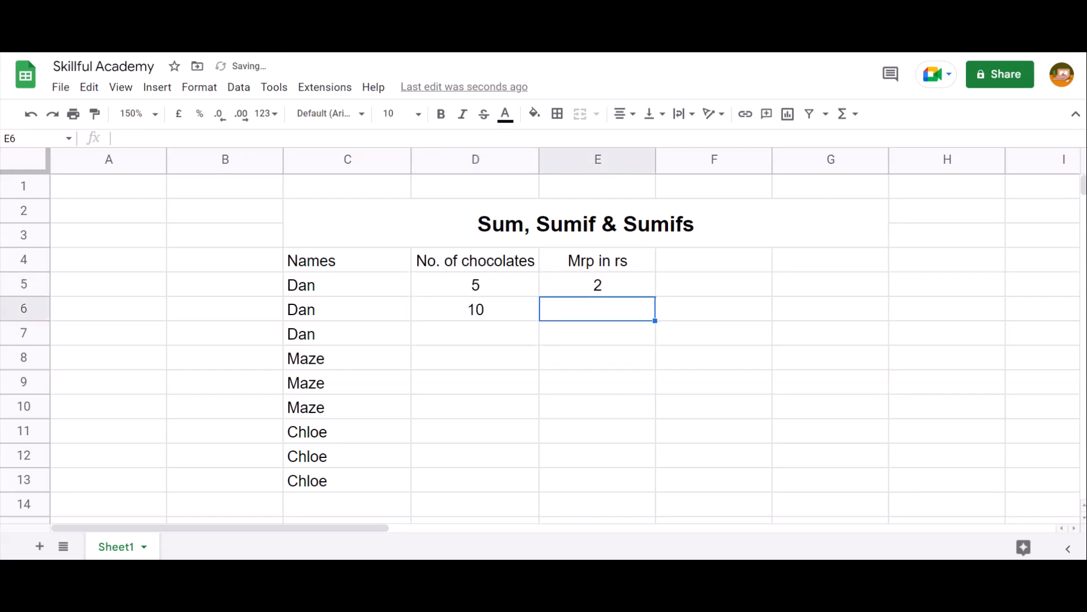
text(5)
key(Return)
For the third data row, enter 15 chocolates in D7 and an Mrp of 10 in E7.
key(Left)
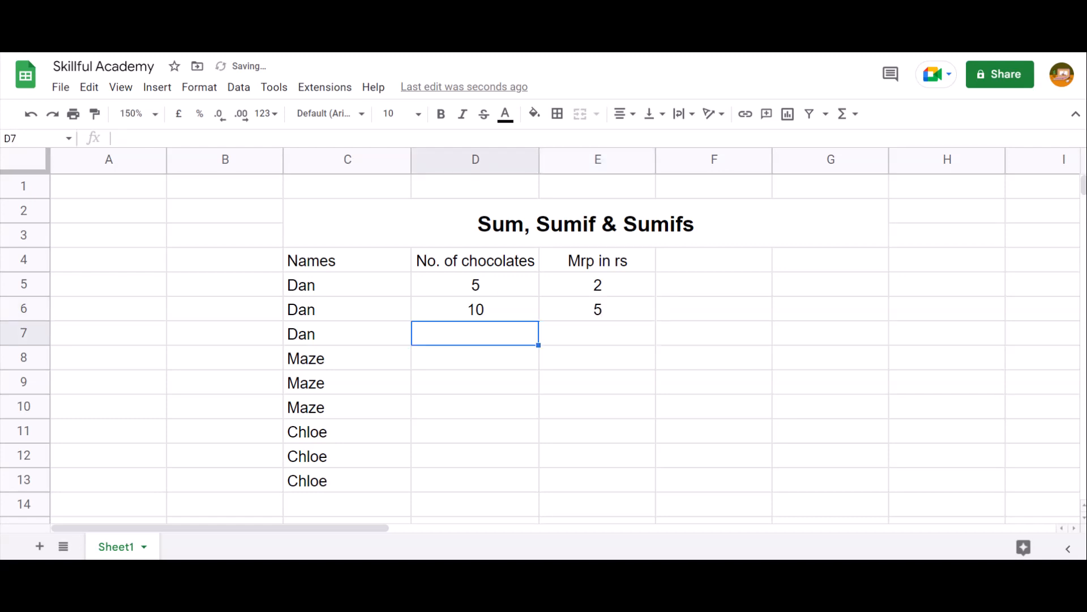
text(15)
key(Tab)
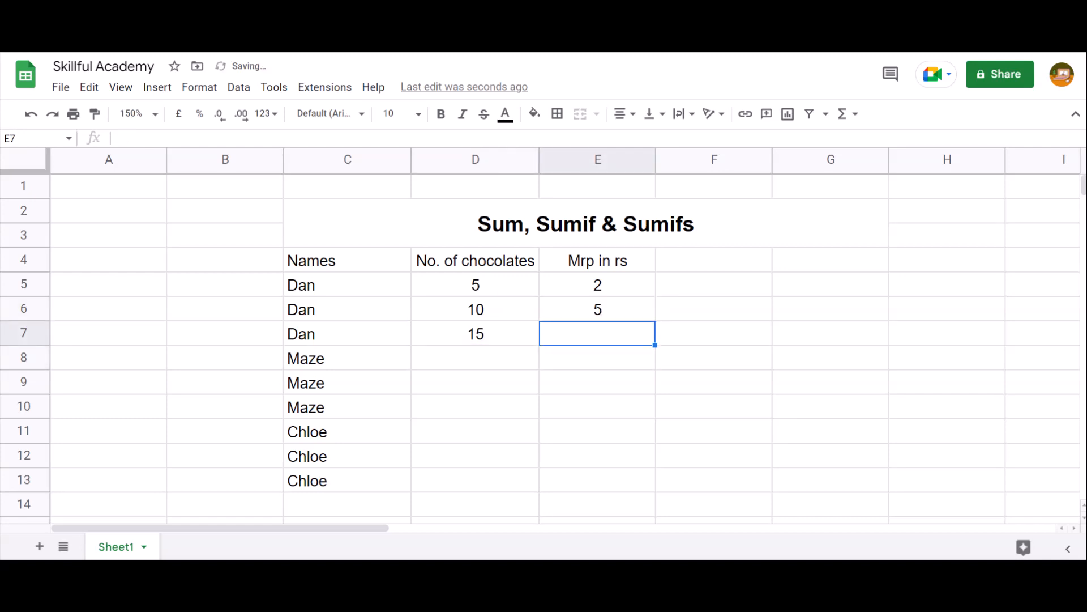
text(10)
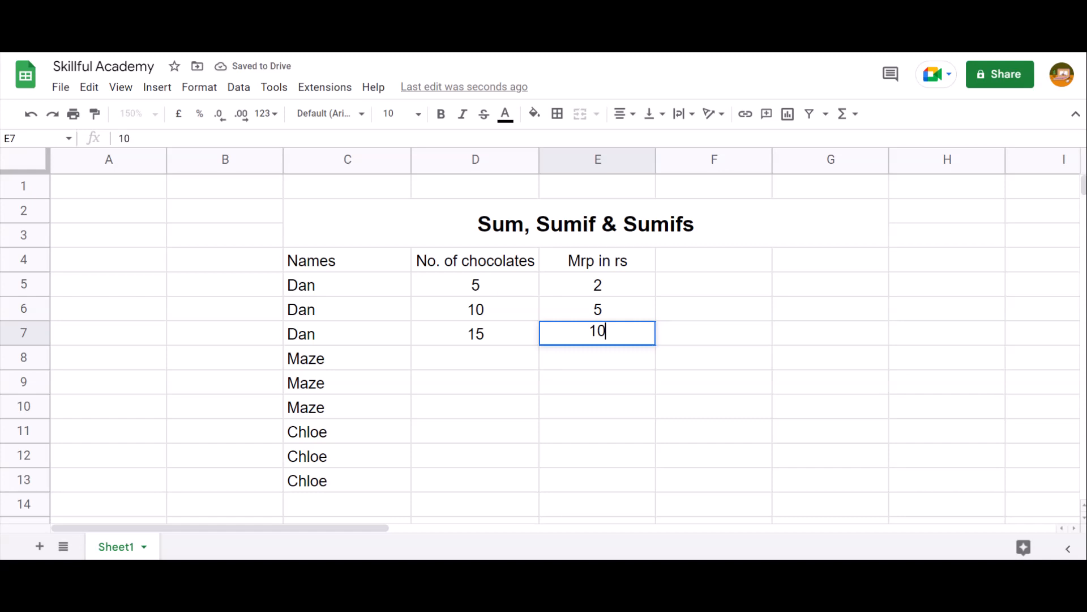
key(Return)
key(Left)
key(Left)
key(Down)
key(Down)
key(Down)
key(Down)
key(Down)
key(Right)
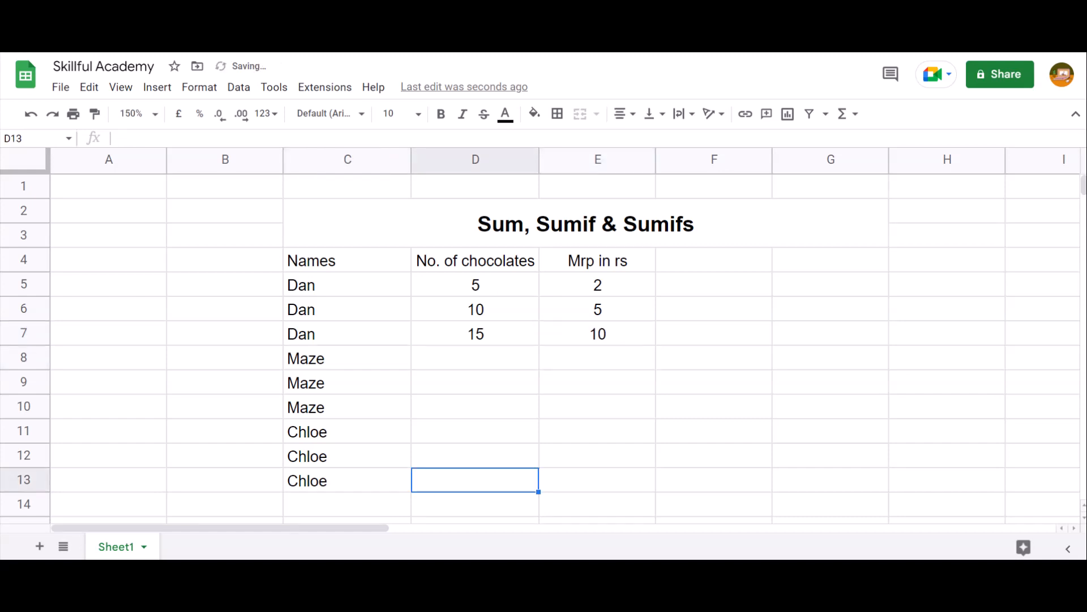
Copy the chocolate counts in D5:D7 into D8:D10 and D11:D13.
key(Up)
key(Up)
key(Up)
key(Up)
key(Up)
key(Up)
key(Up)
key(Up)
key(shift+Down)
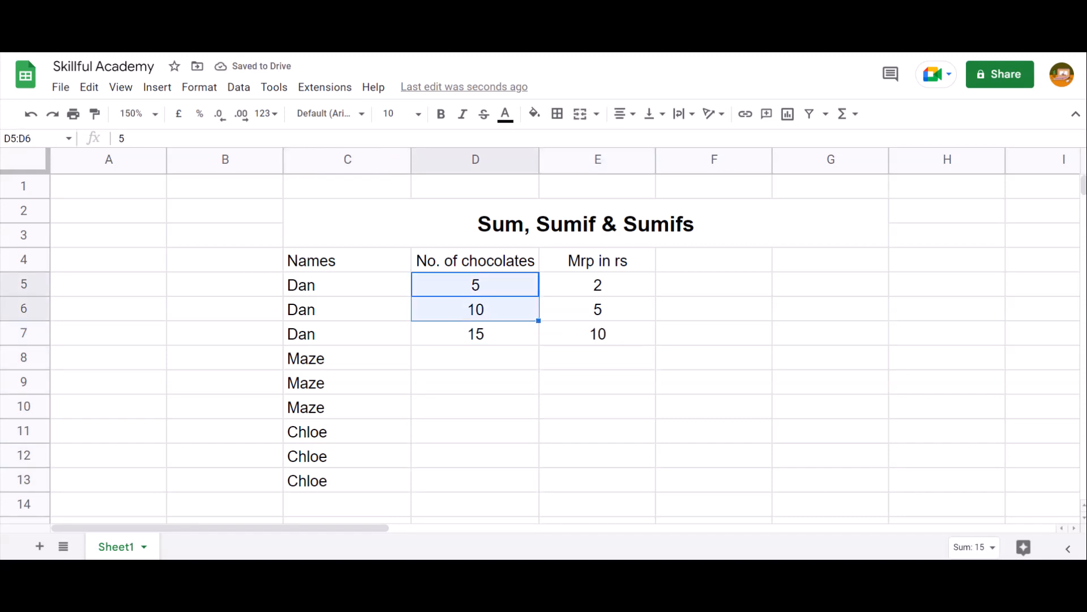
key(shift+Down)
key(ctrl+c)
key(Down)
key(ctrl+v)
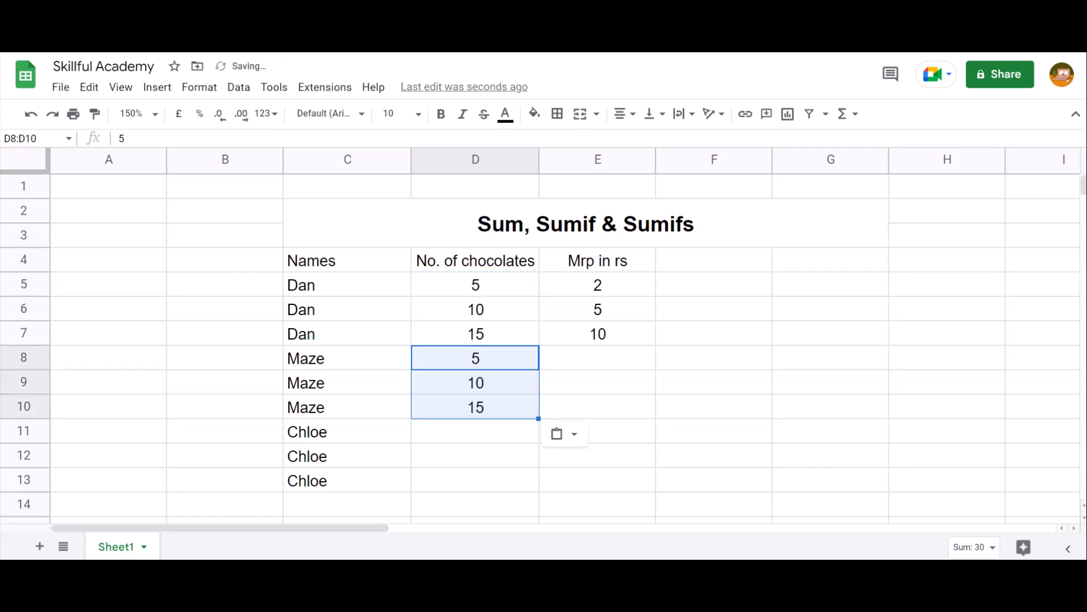
key(Down)
key(Down)
key(Down)
key(ctrl+v)
Copy the Mrp values in E5:E7 into E8:E10 and E11:E13.
key(Right)
key(Up)
key(Up)
key(Up)
key(Up)
key(Up)
key(Up)
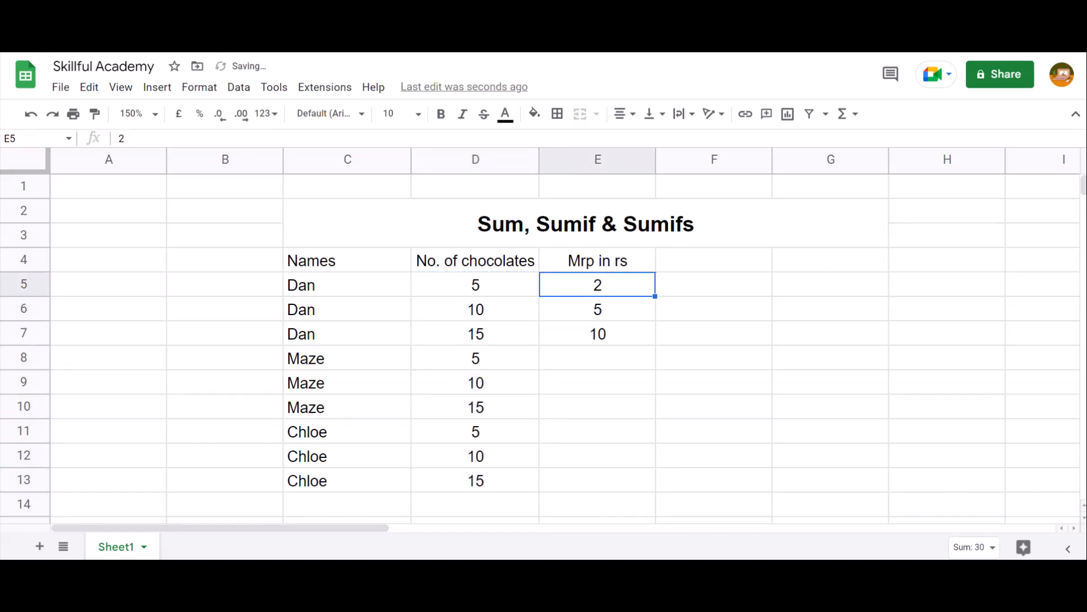
key(shift+Down)
key(shift+Down)
key(ctrl+c)
key(Down)
key(Down)
key(Down)
key(ctrl+v)
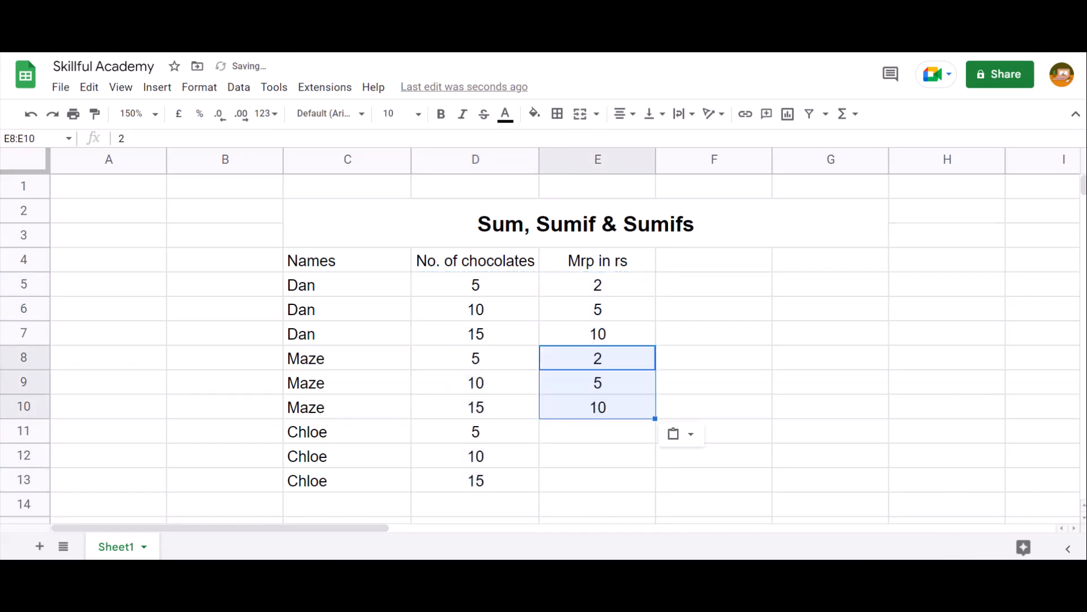
key(Down)
key(Down)
key(Down)
key(ctrl+v)
key(Up)
key(Up)
key(Up)
key(Up)
key(Up)
key(Up)
key(Up)
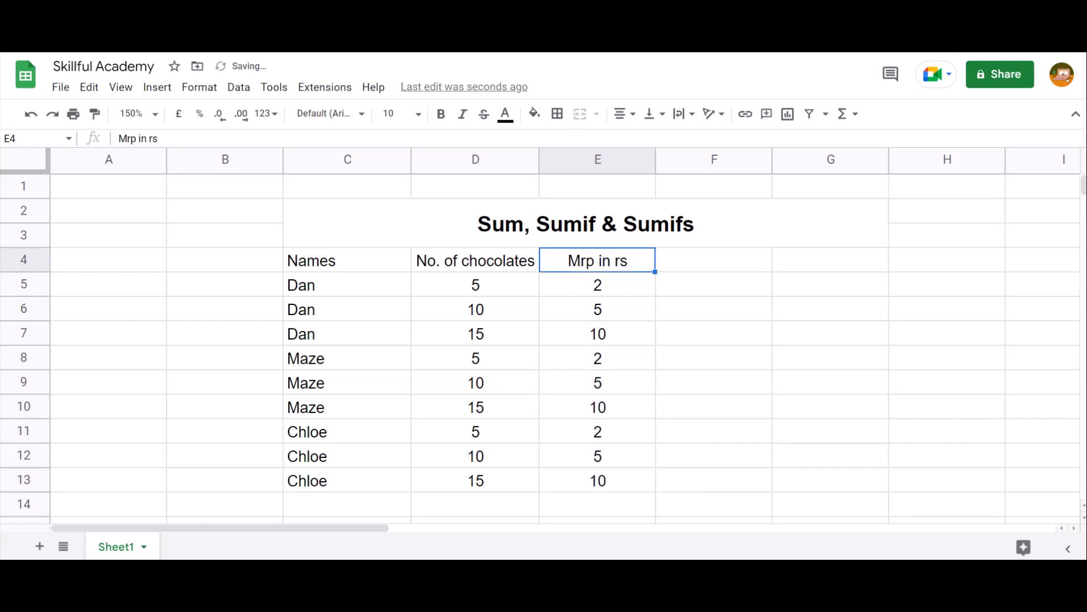
key(Down)
key(Down)
key(Right)
key(Right)
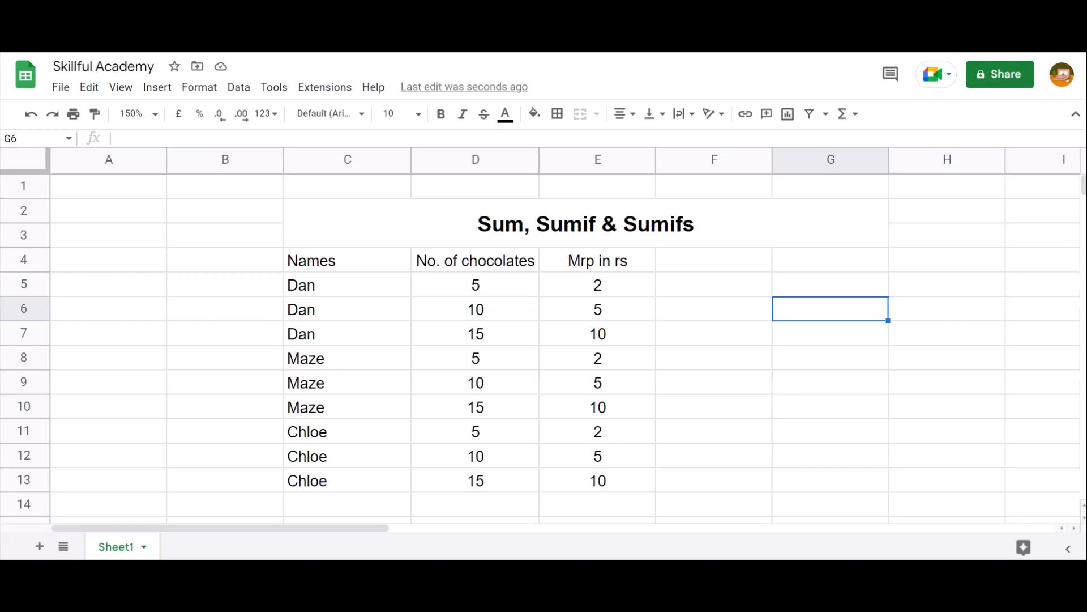
Enter the labels Sum >>, Sumif >> and Sumifs >> in cells F5, F6 and F7.
key(Left)
key(Up)
key(Right)
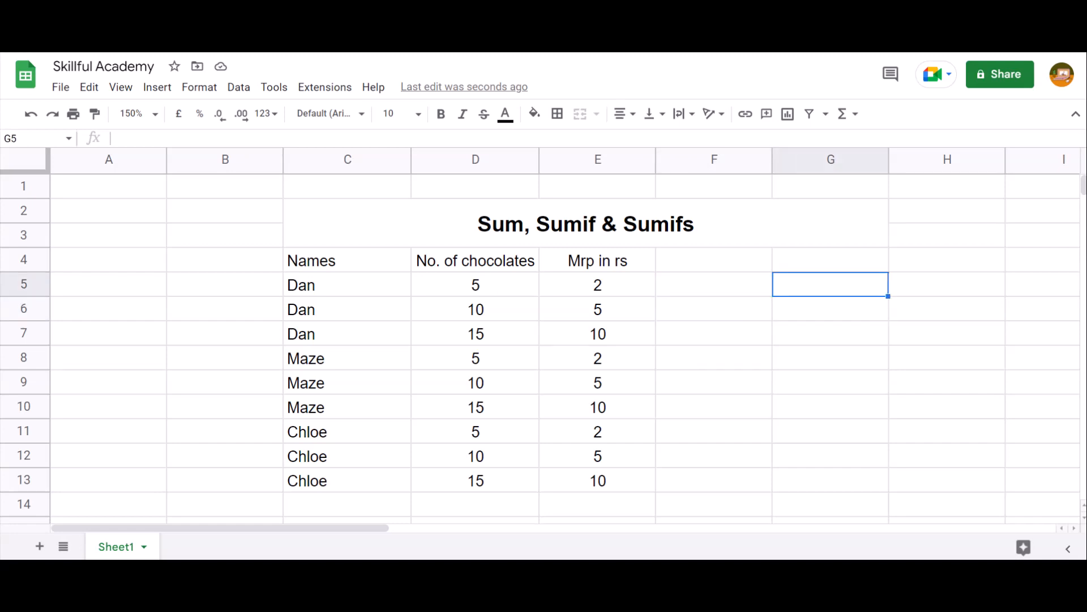
key(Left)
text(Sum >)
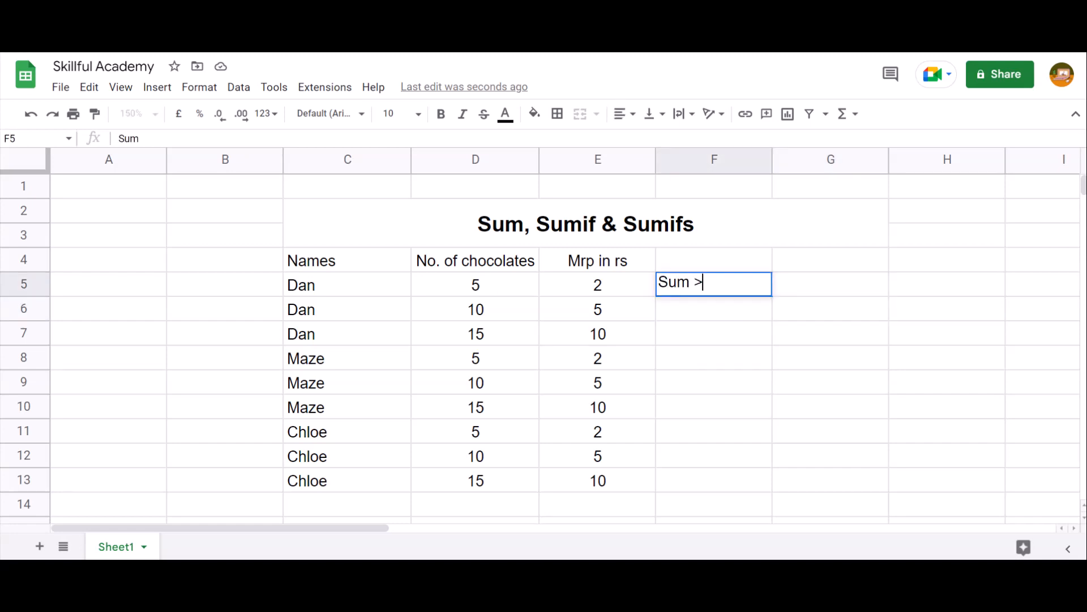
text(>)
key(Return)
text(Sumi)
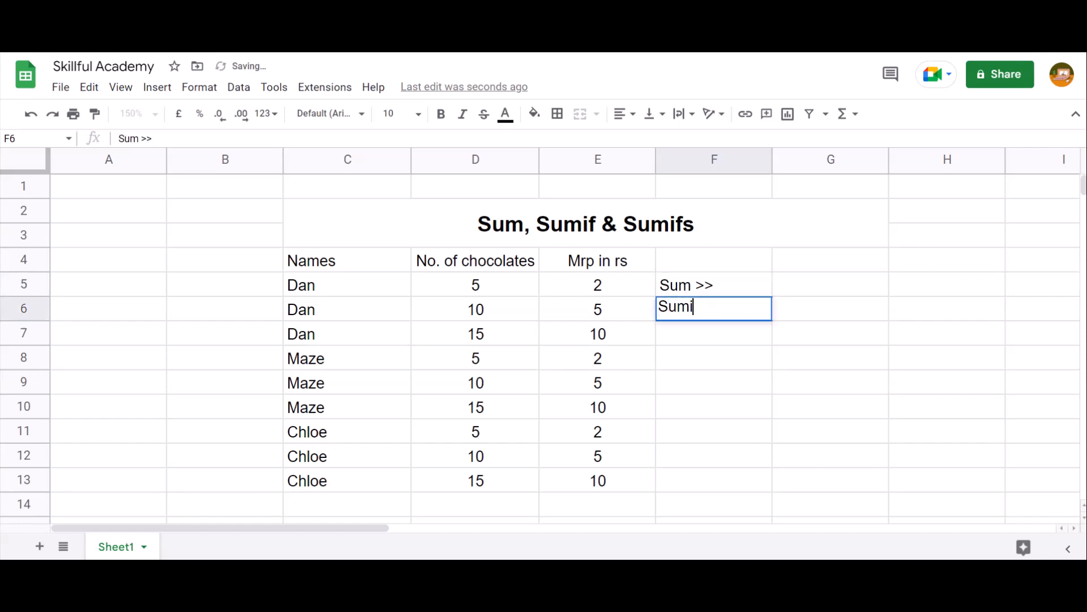
text(f >>)
key(Return)
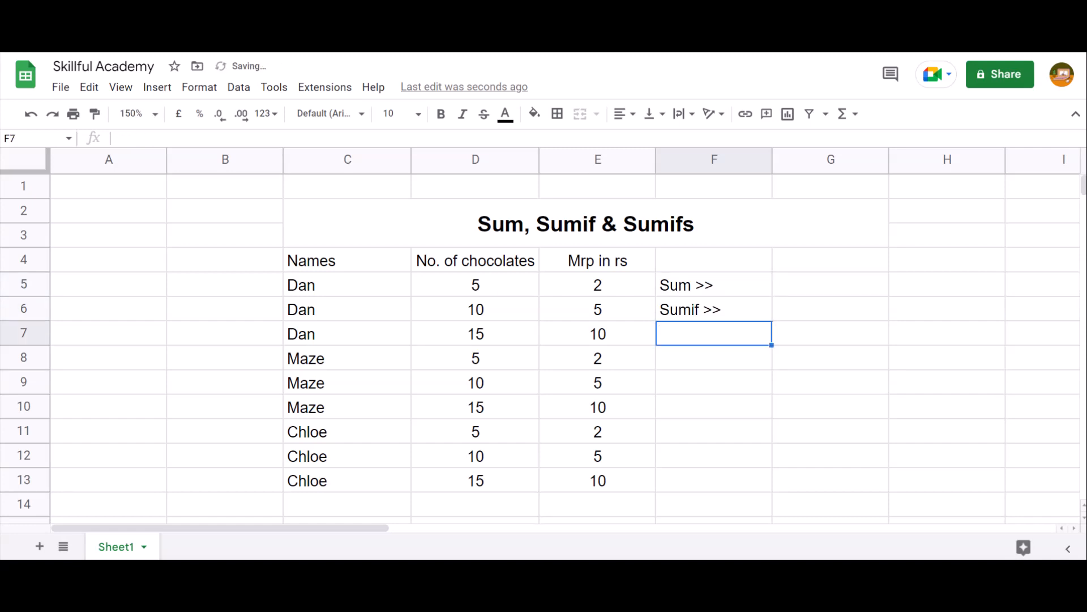
text(Sumifs )
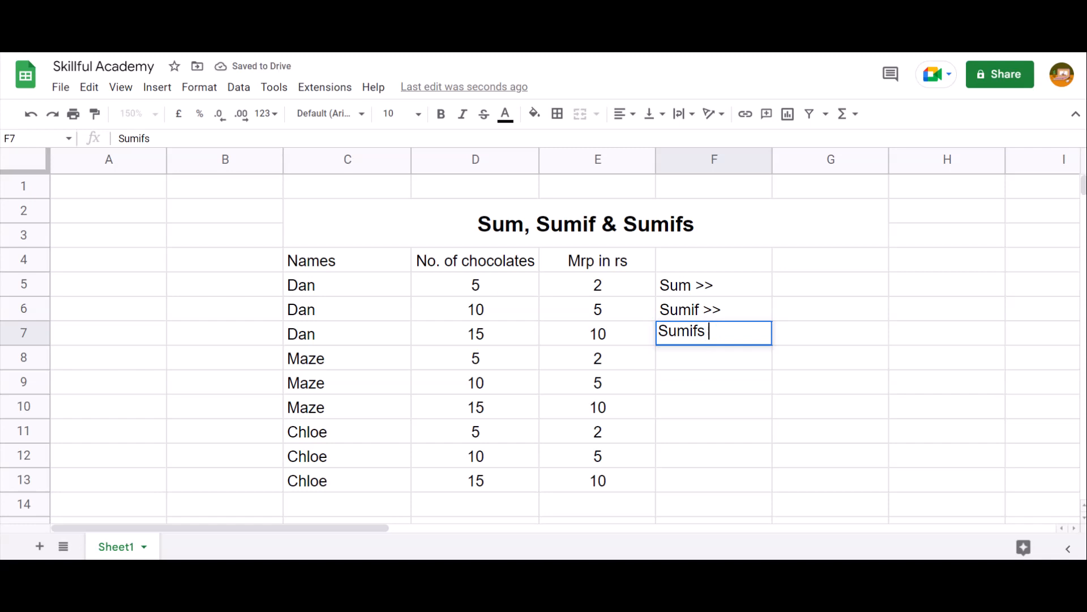
text(>>)
key(Return)
In G5, total all the chocolate counts with the formula =SUM(D5:D13).
key(Up)
key(Up)
key(Up)
key(Right)
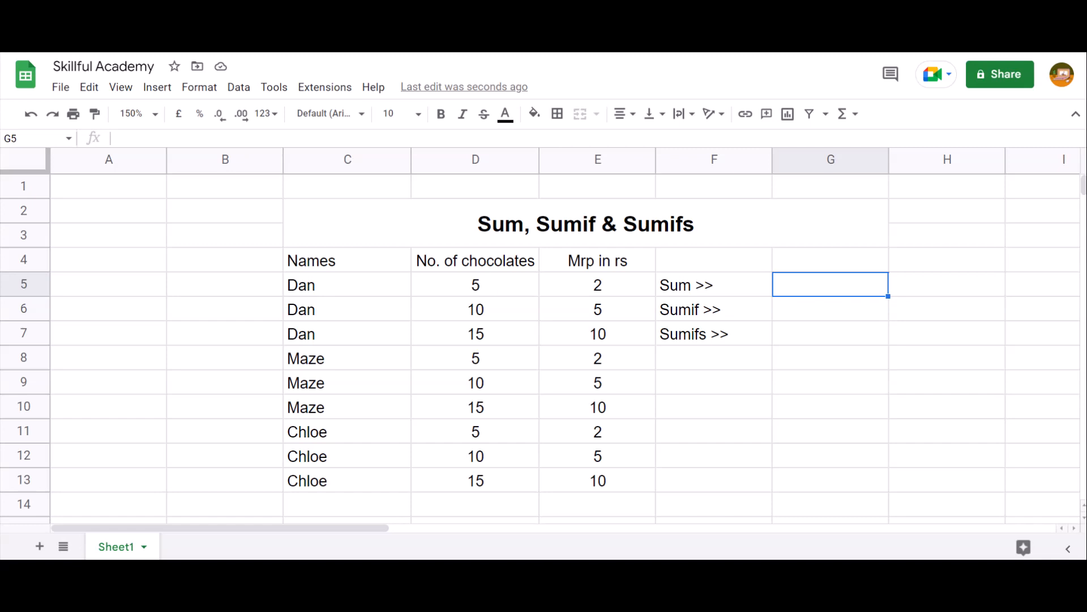
text(=sum)
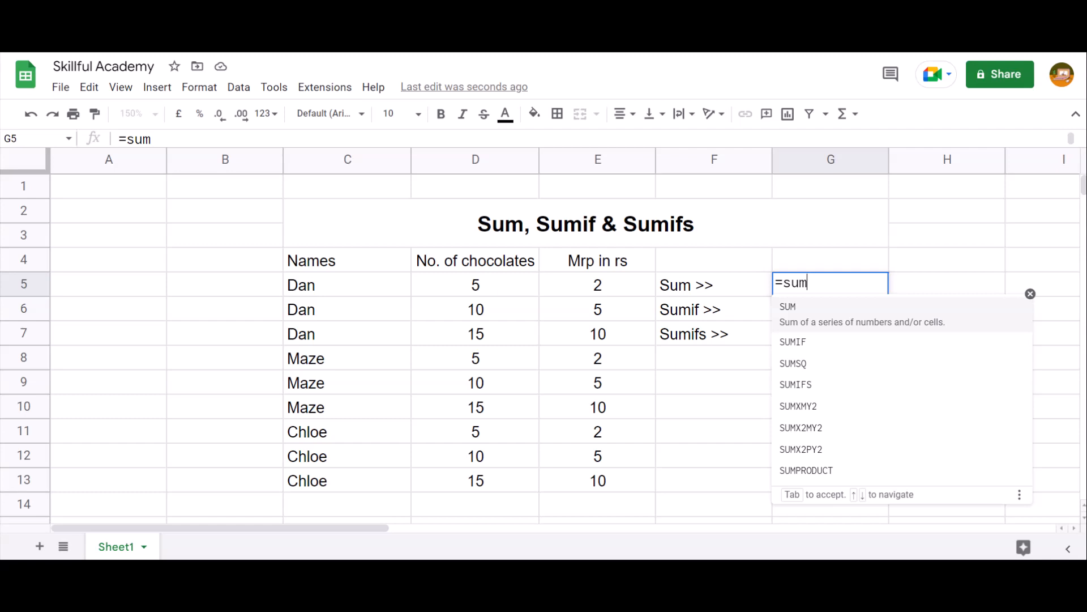
key(Tab)
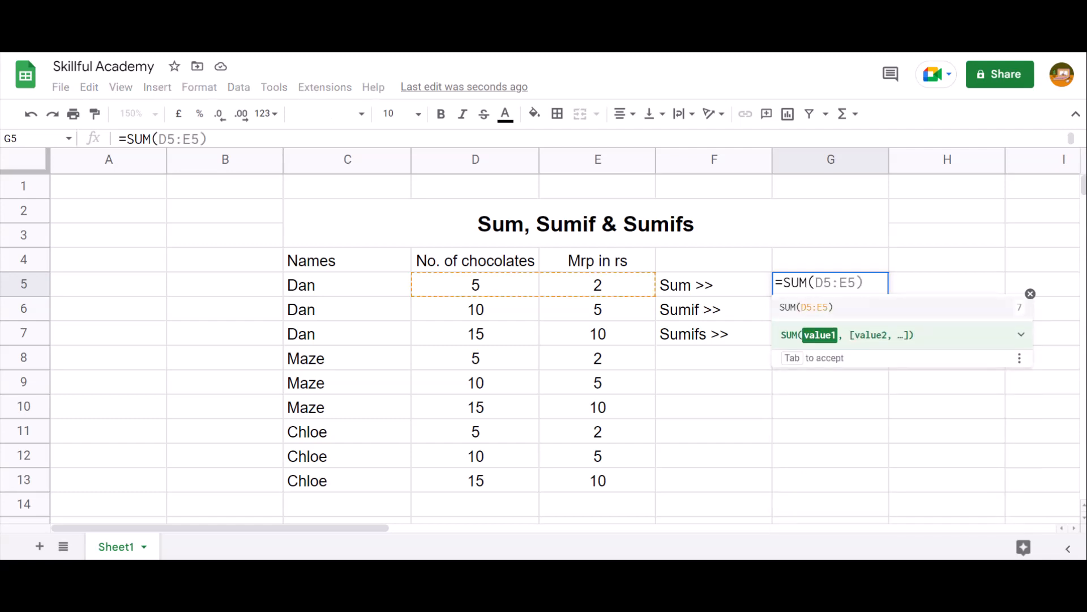
key(Left)
key(Left)
key(Left)
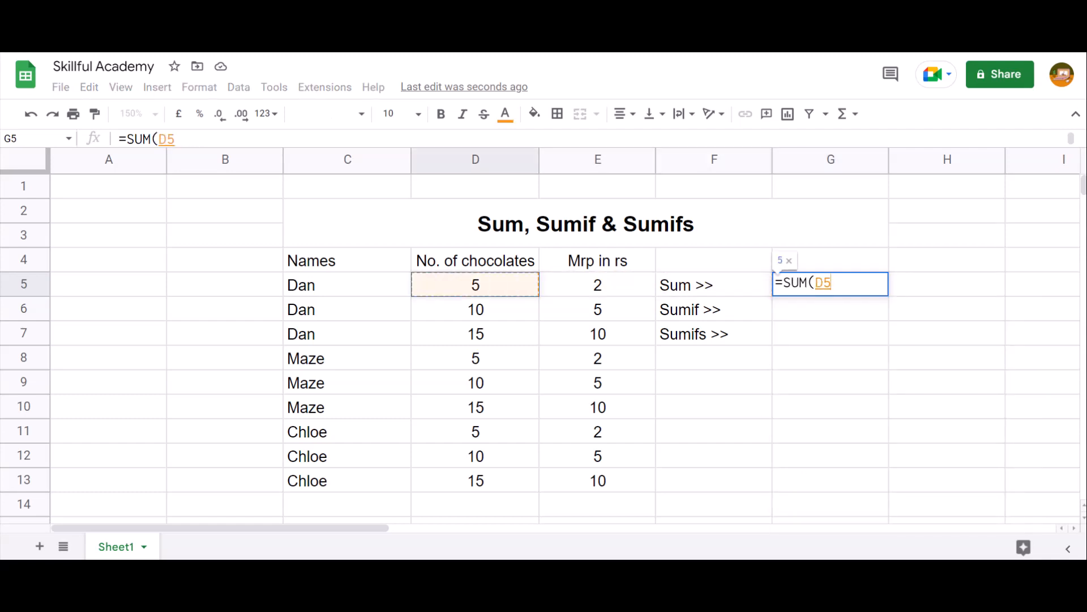
key(ctrl+shift+Down)
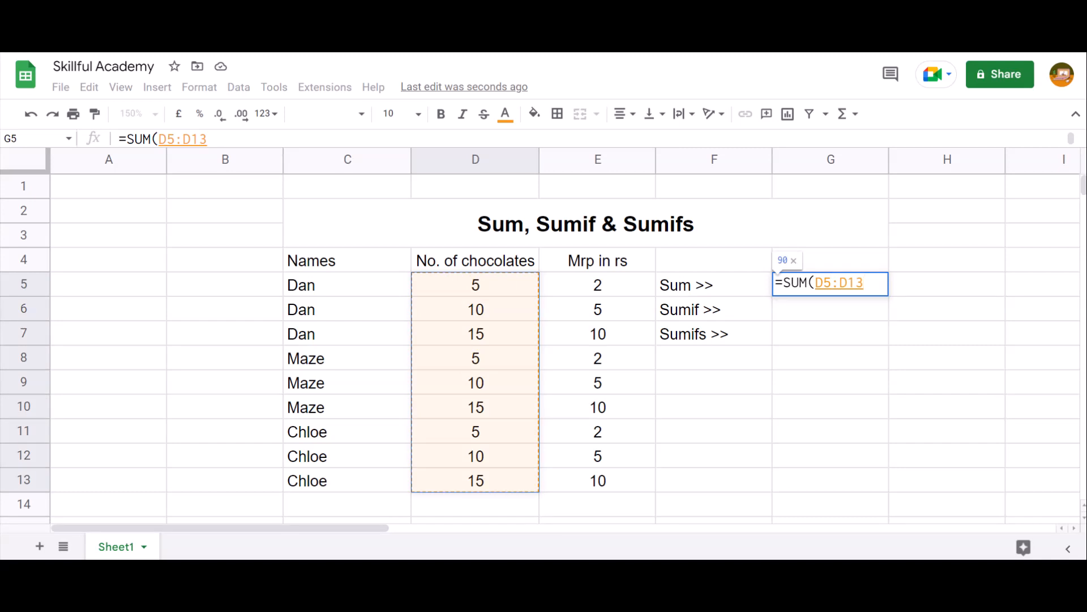
text())
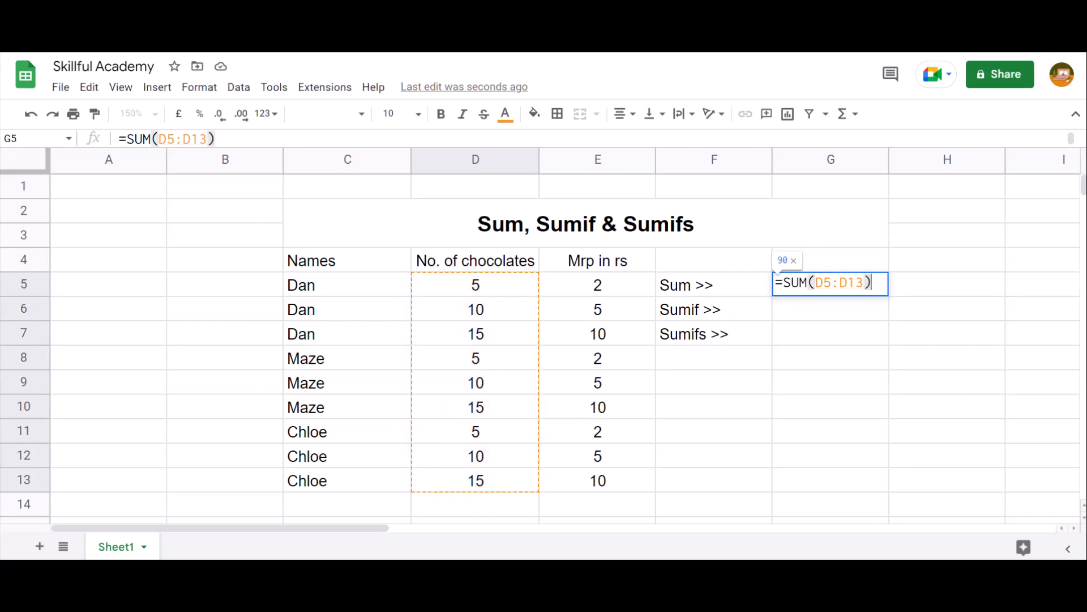
key(Return)
key(Up)
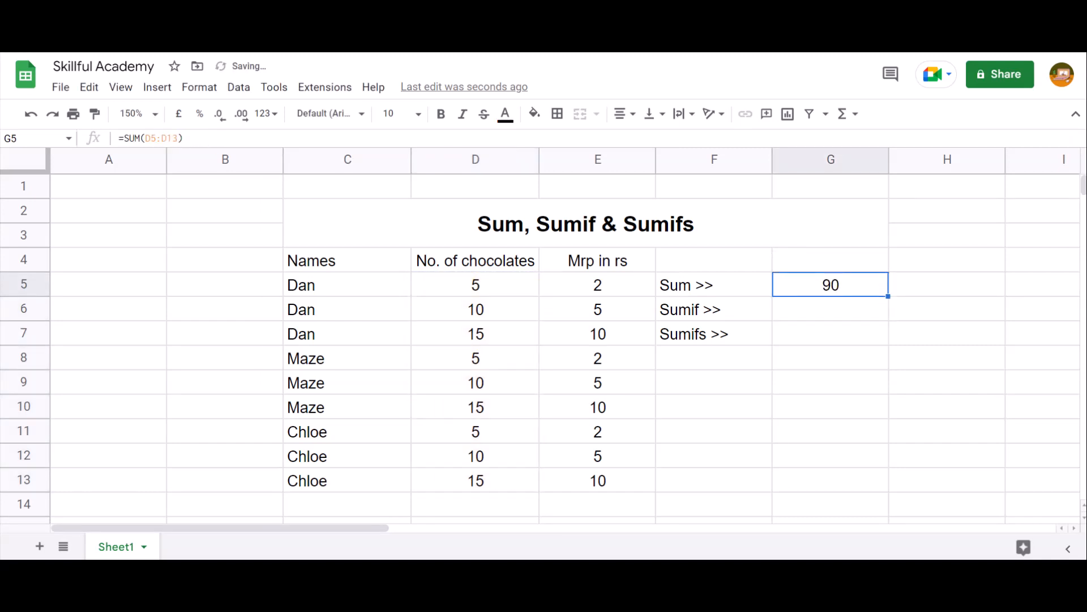
Select the chocolate counts in D5:D13 to check their total against the SUM formula in G5.
key(Left)
key(Left)
key(Left)
key(ctrl+shift+Down)
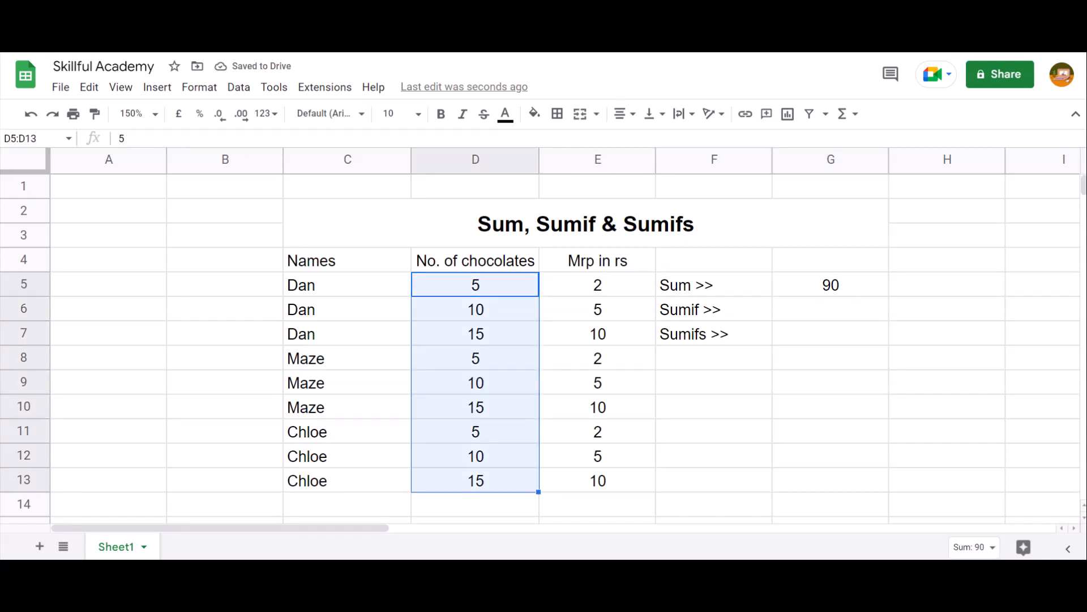
key(Right)
key(Right)
key(Right)
key(Down)
key(Up)
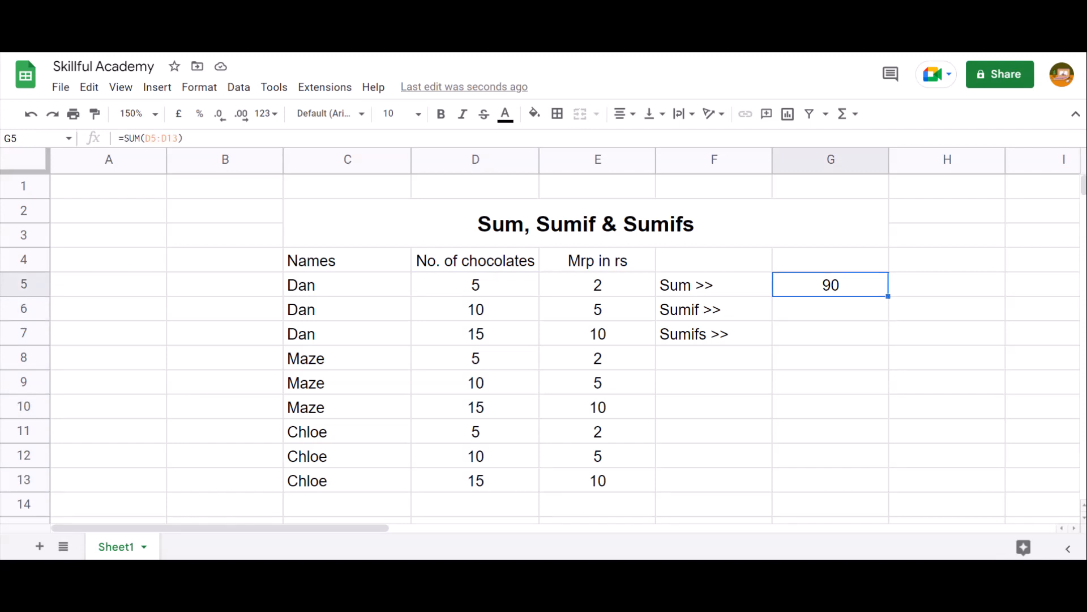
In G6, enter a SUMIF formula with range C:C, the name from C8:C10 as quoted criterion, and sum range D:D.
key(Left)
key(Right)
key(Down)
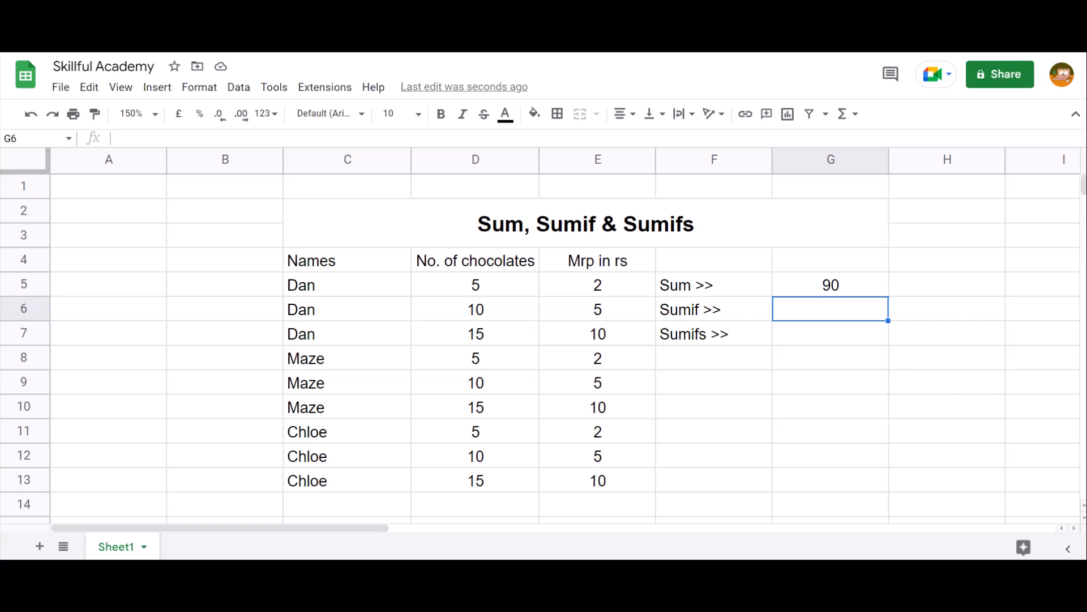
text(=s)
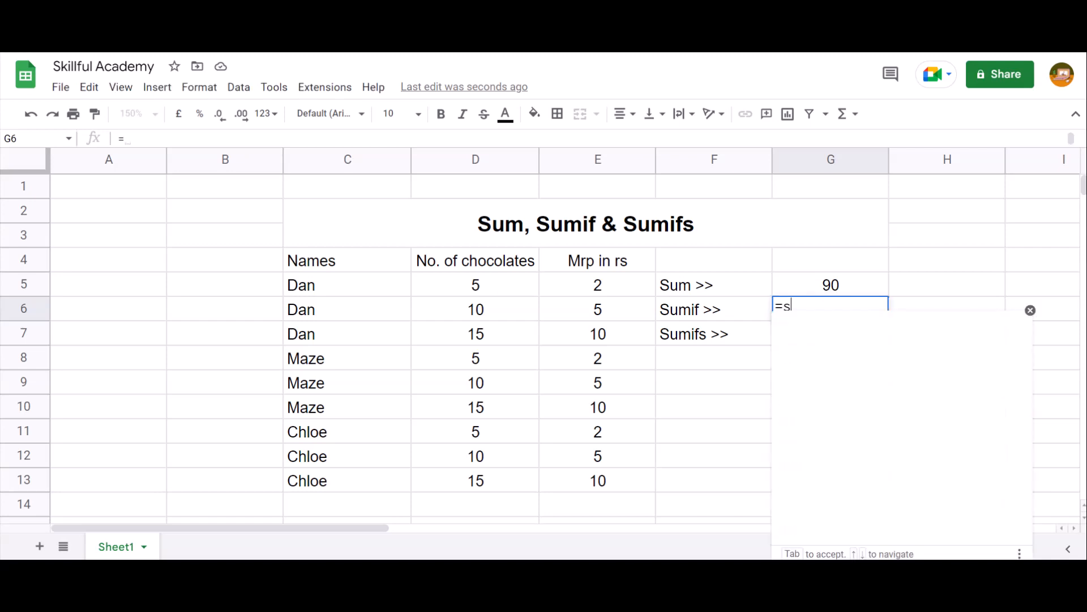
text(umif)
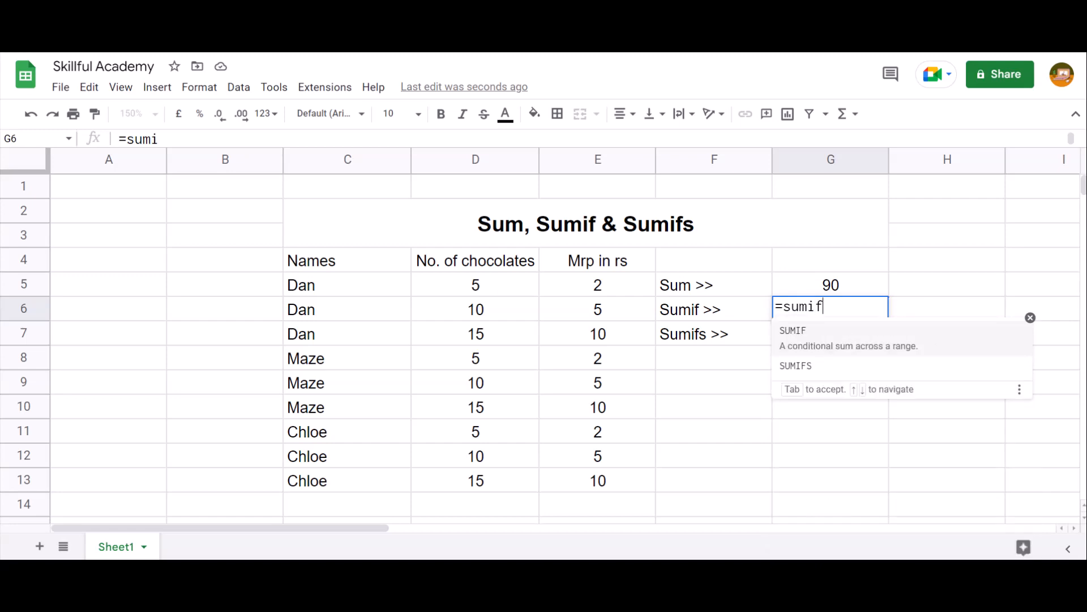
key(Tab)
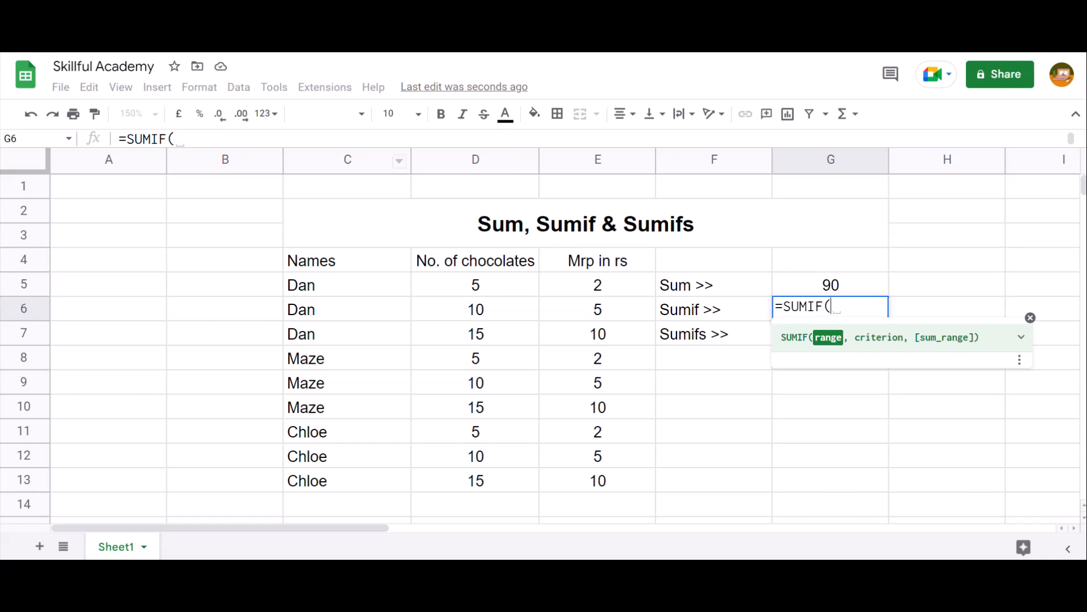
click(348, 160)
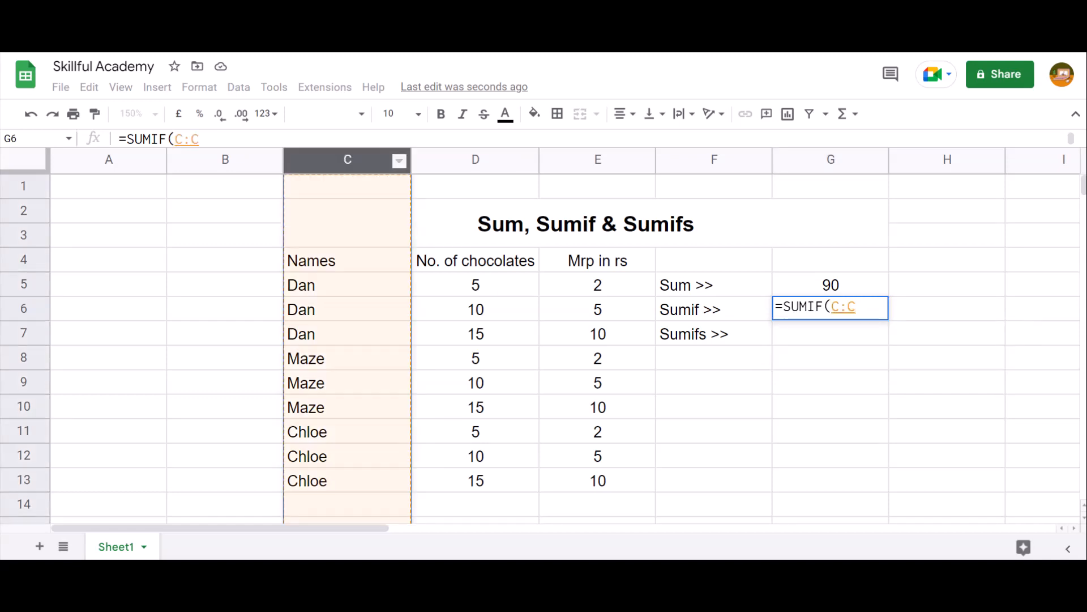
text(,"Maze)
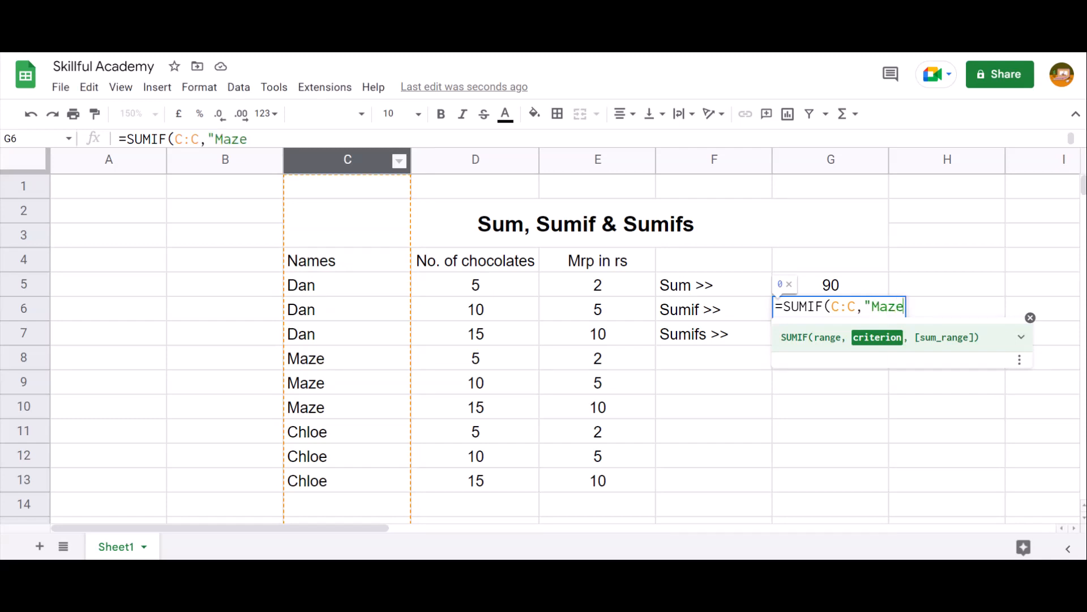
text(")
text(,)
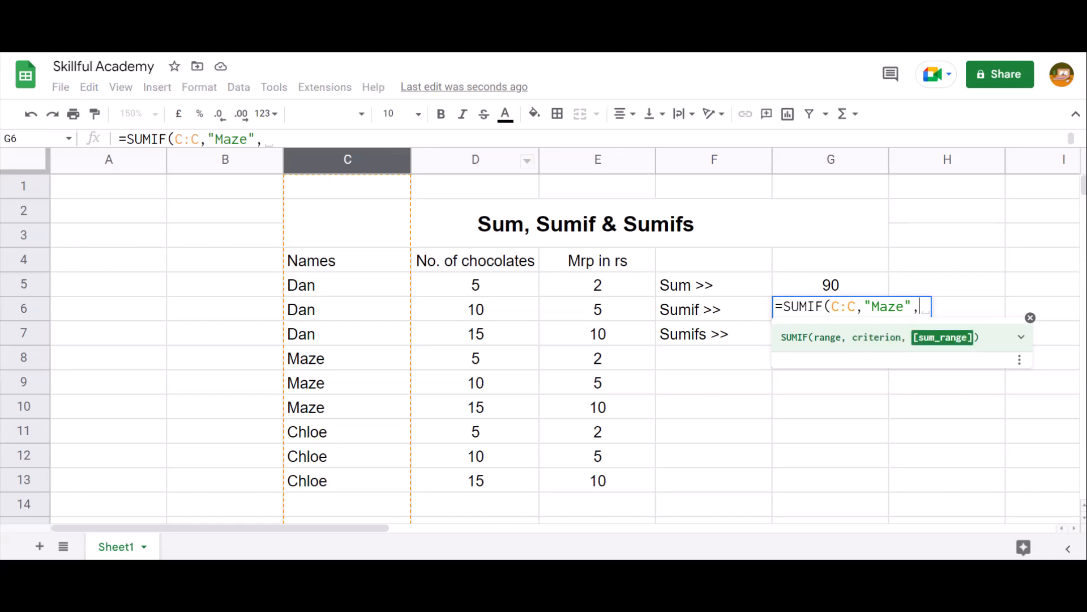
click(476, 160)
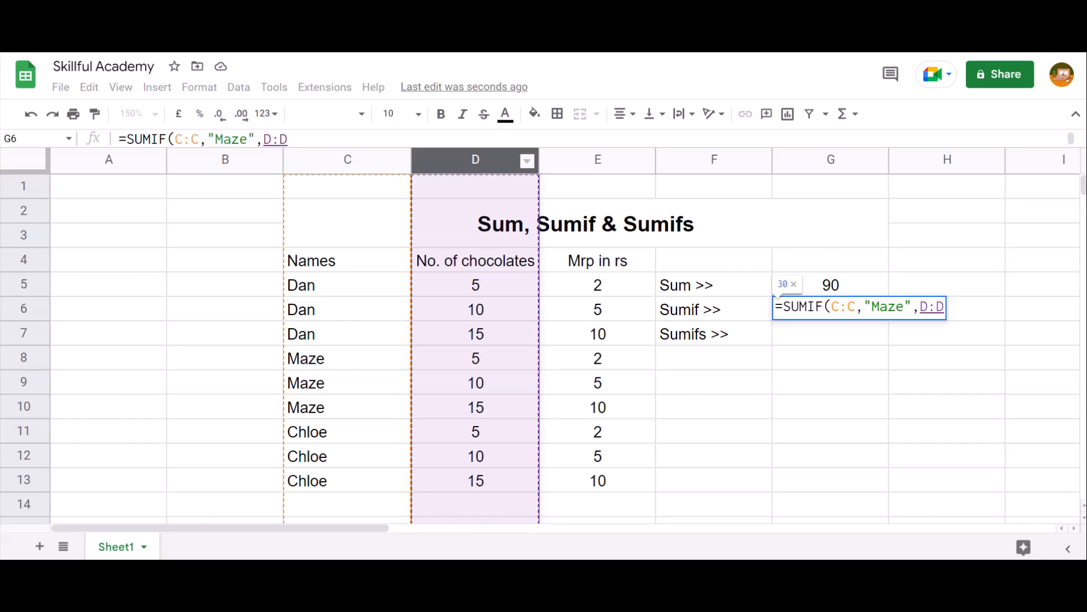
text())
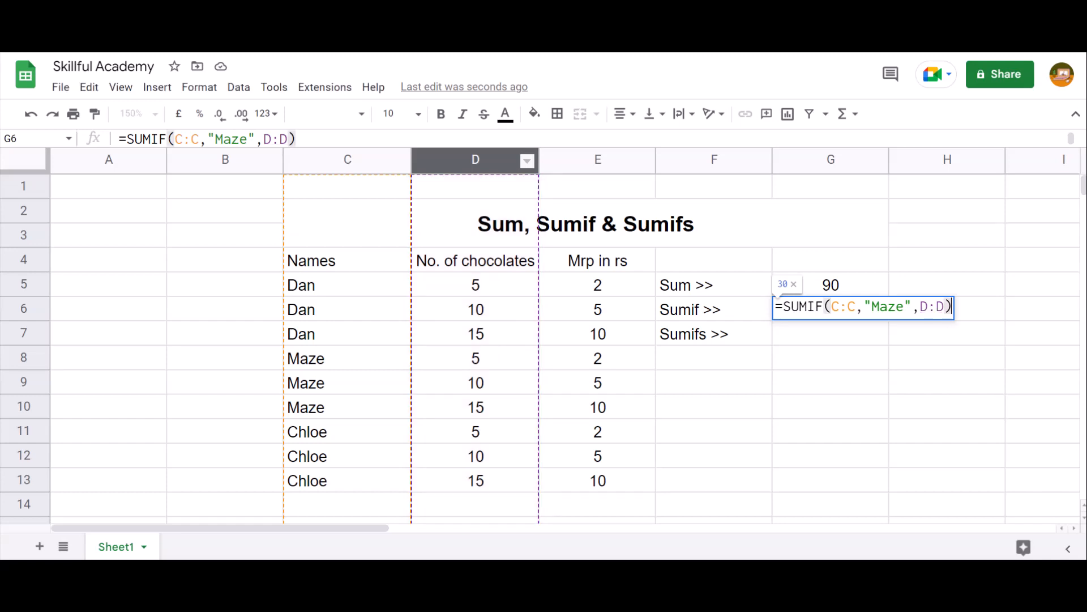
key(Return)
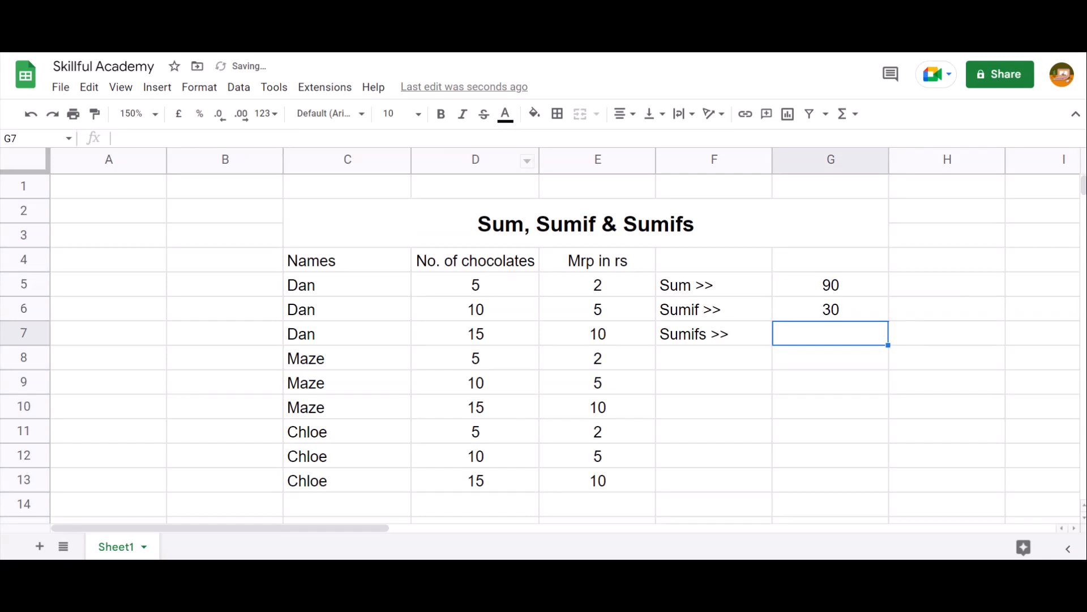
Select the chocolate counts in D8:D10 to check their total against the SUMIF result in G6.
key(Up)
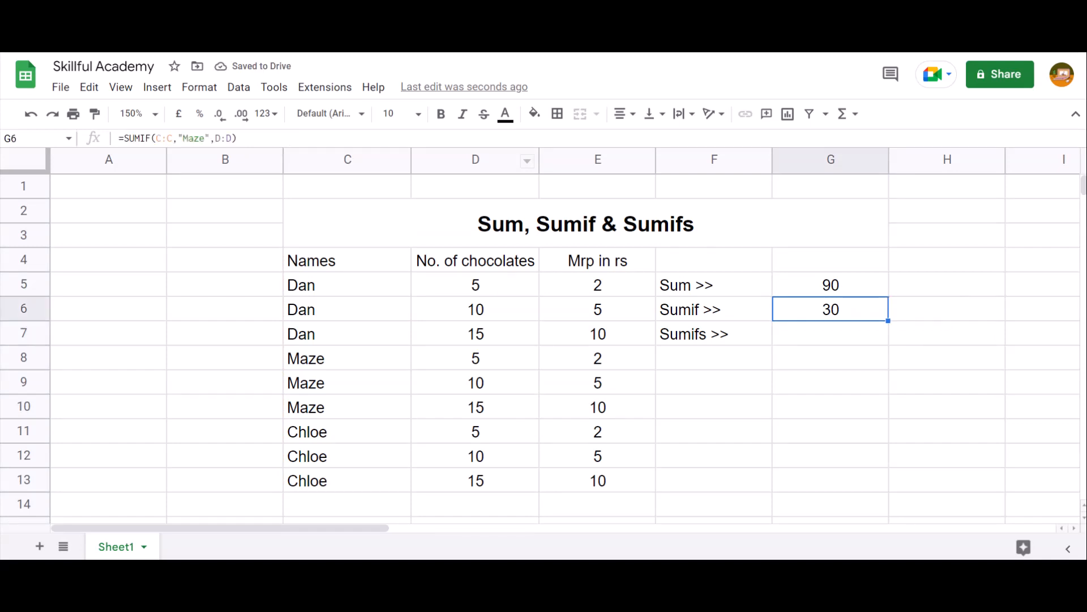
drag(476, 357, 476, 407)
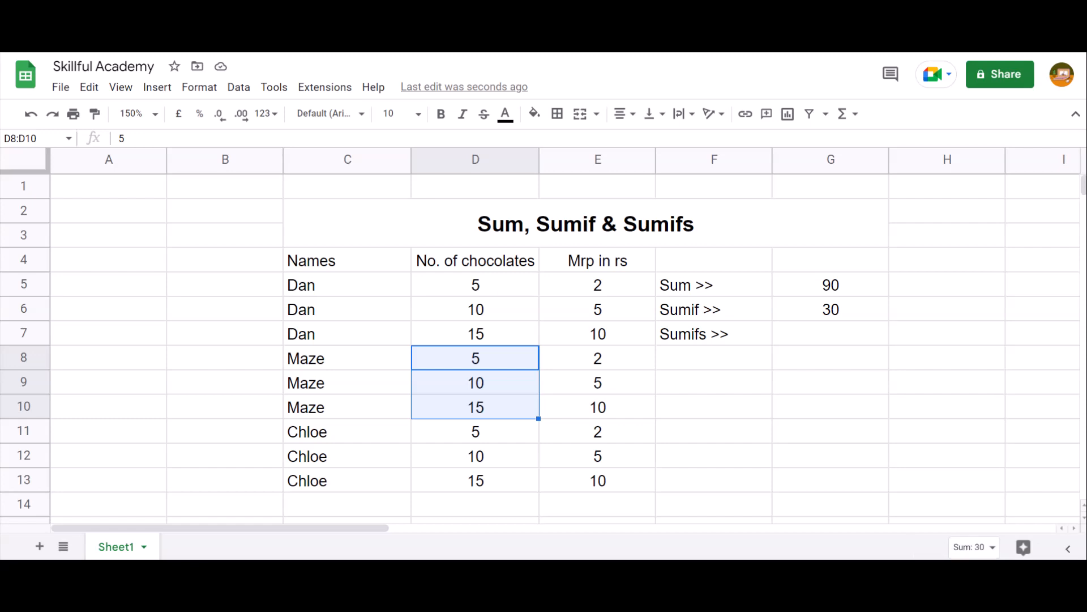
click(831, 309)
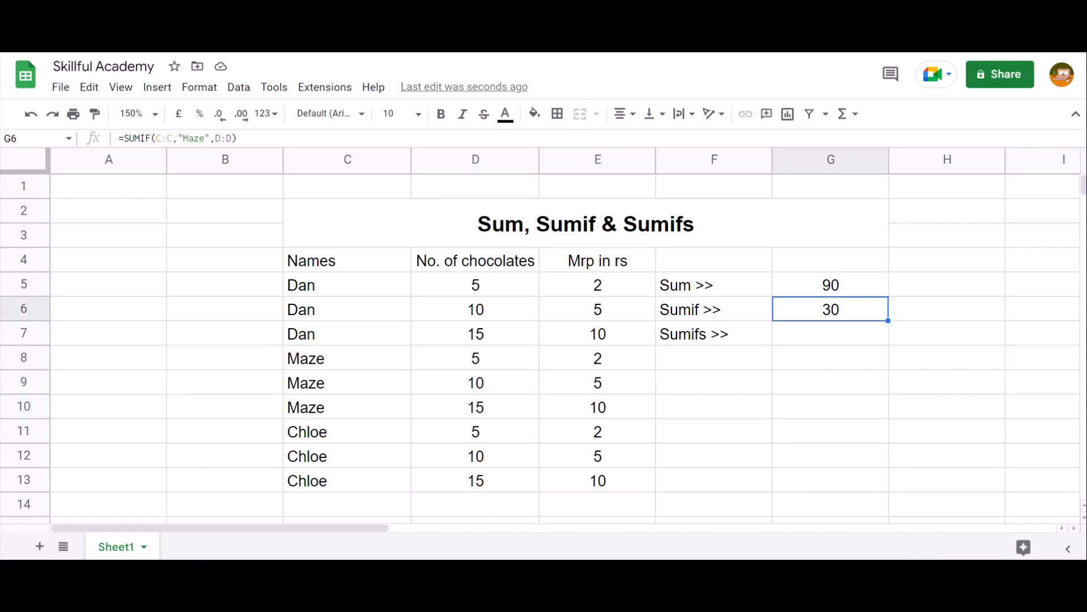
Examine the range, criterion and sum range arguments of the SUMIF formula in G6 without altering them.
key(F2)
key(Left)
key(Left)
key(Left)
key(Left)
key(Left)
key(Left)
key(Left)
key(Left)
key(Left)
key(Left)
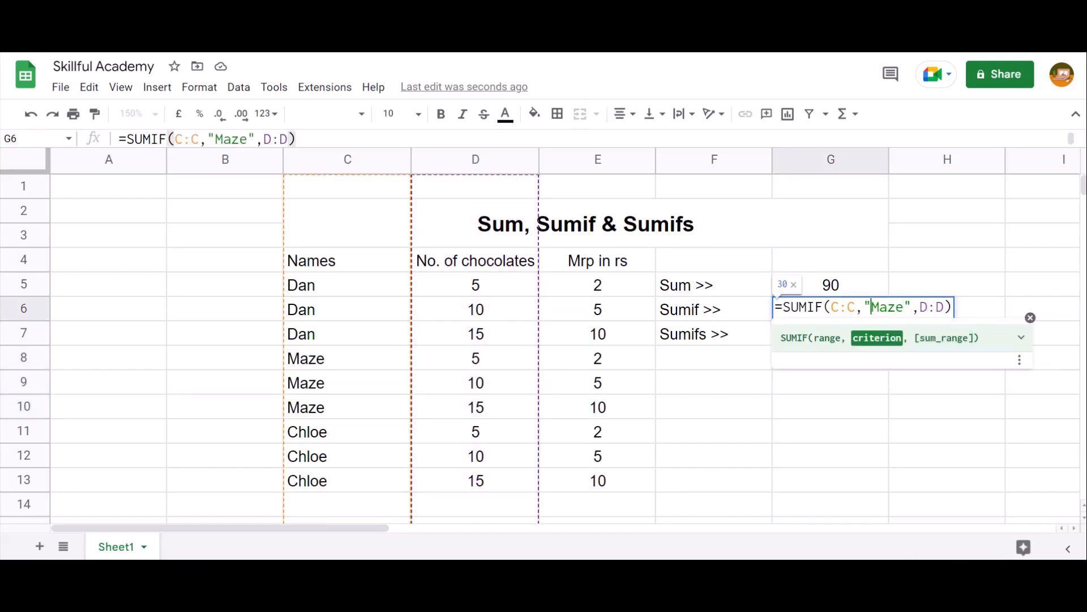
key(Left)
key(Left)
key(Left)
key(Left)
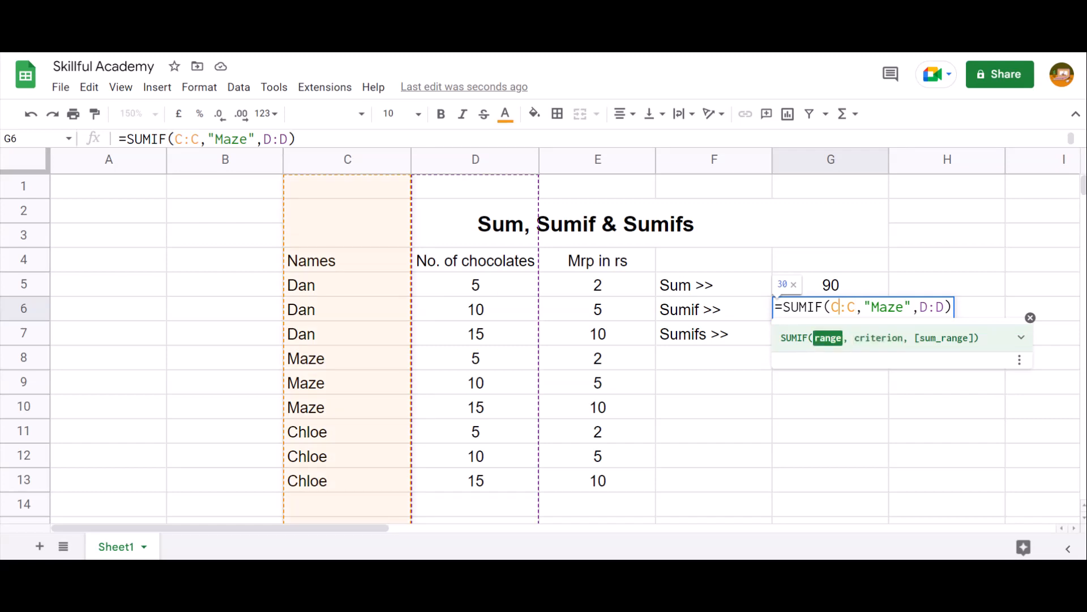
key(Right)
key(Right)
key(Right)
key(Right)
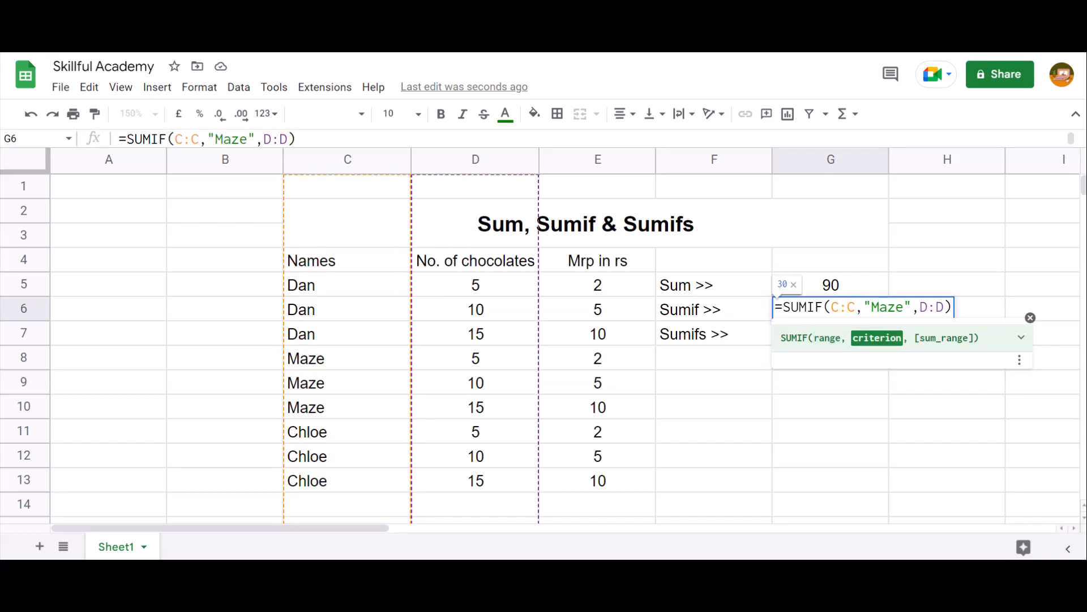
key(Right)
key(Right)
key(Right)
key(Right)
key(Right)
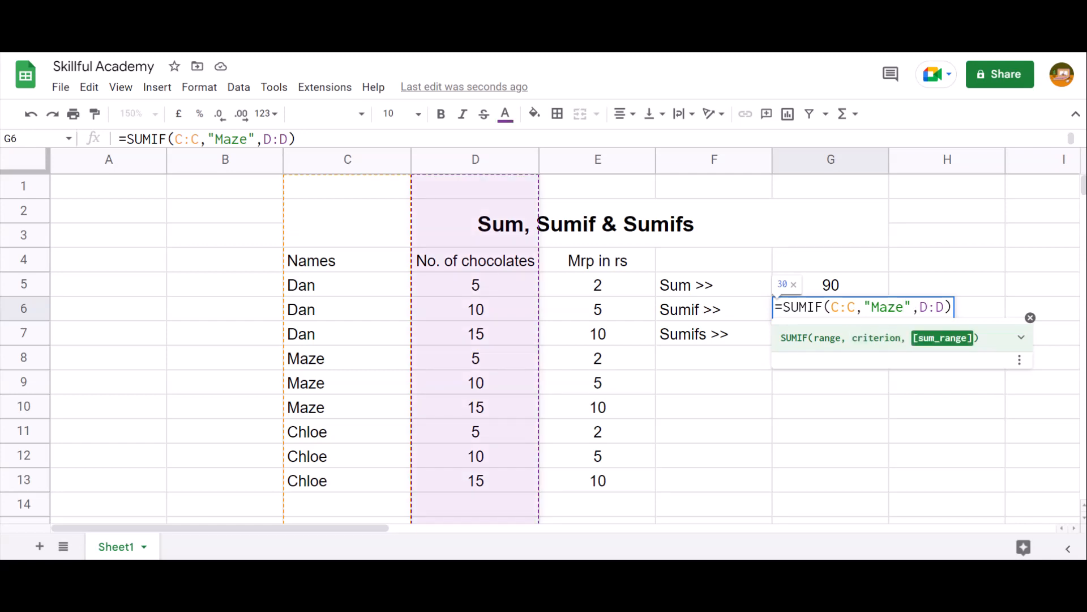
key(Return)
key(Up)
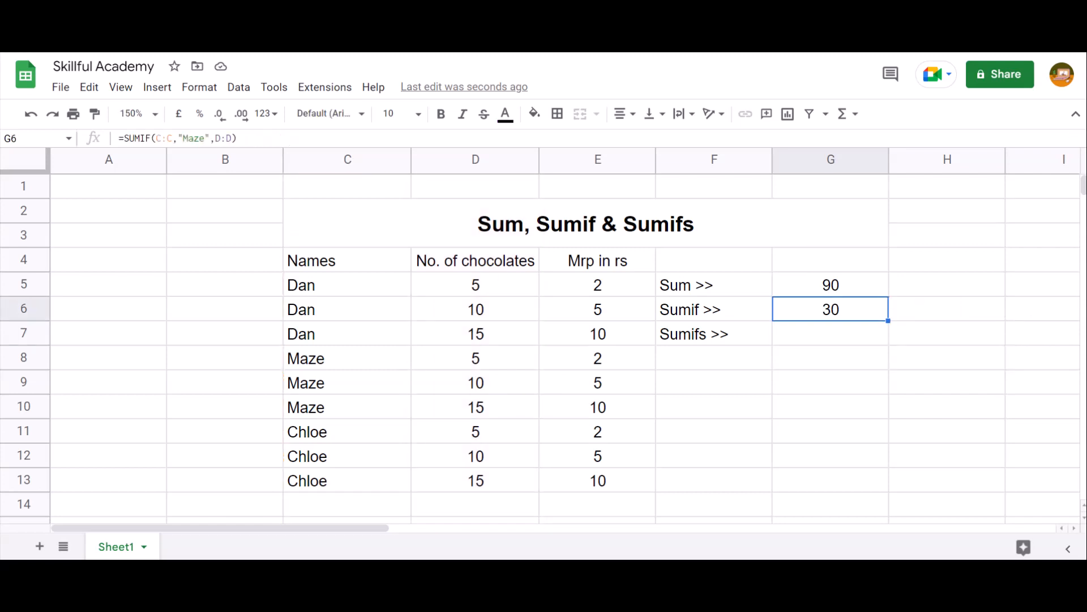
In G7, start a SUMIFS formula with sum range D:D, criteria range C:C and the name from C8:C10 as quoted first criterion.
key(Left)
key(Right)
key(Down)
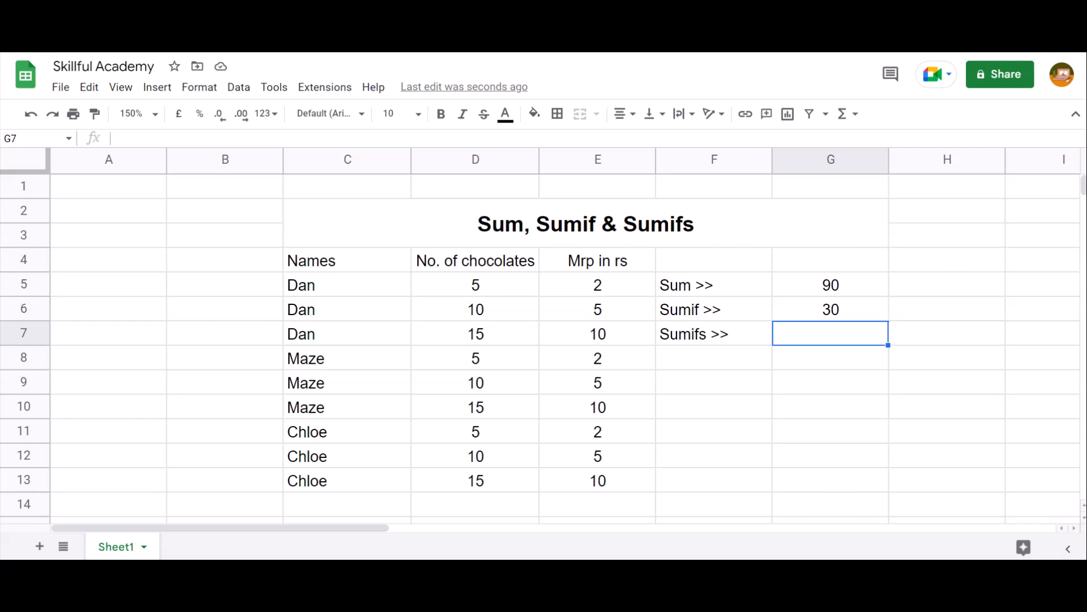
text(=sumifs)
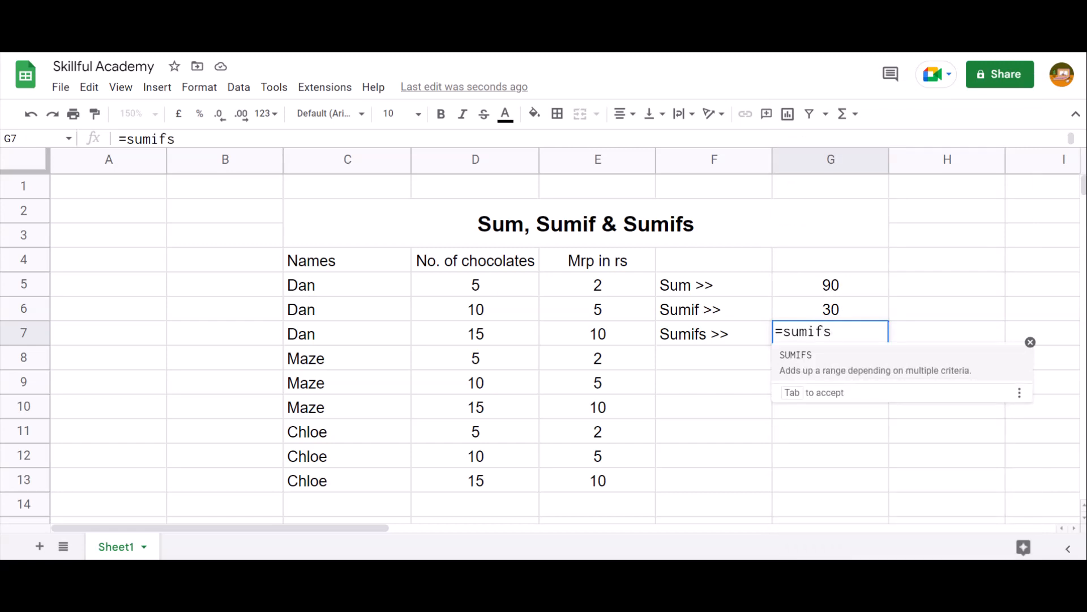
key(Tab)
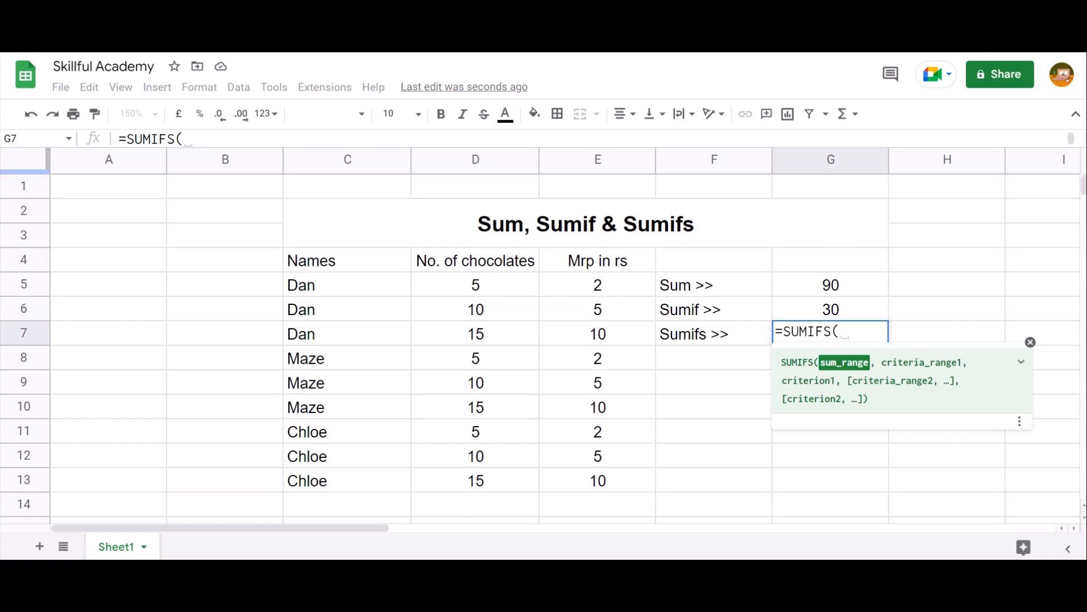
click(476, 160)
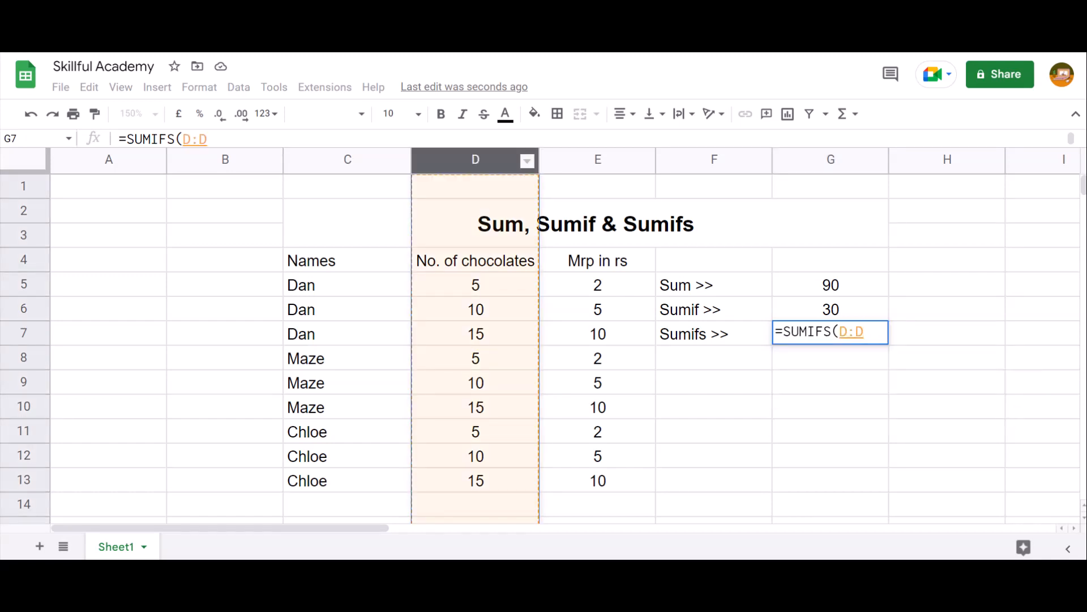
text(,)
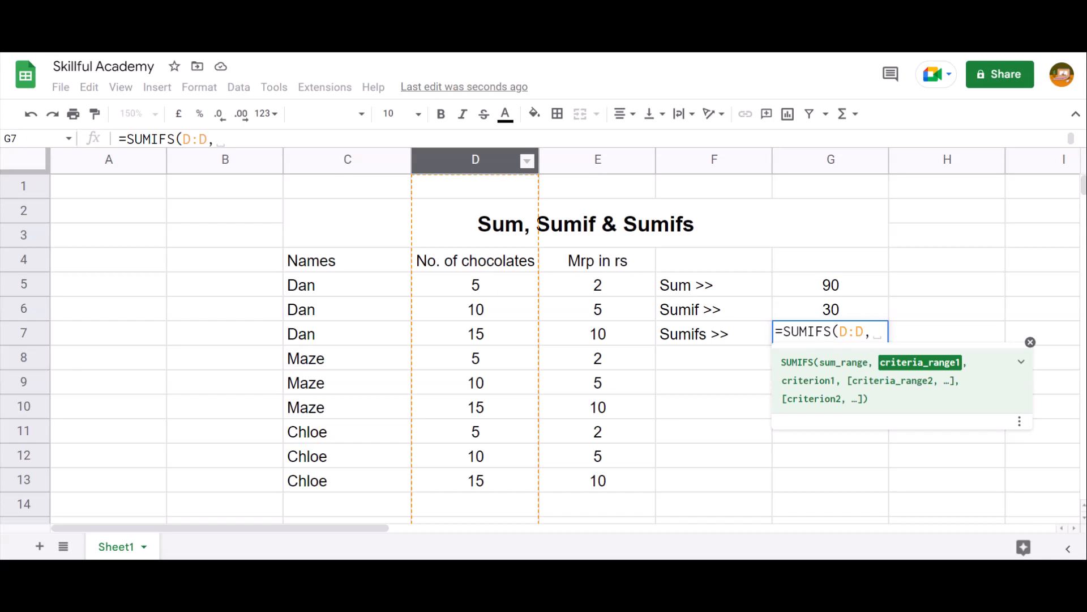
click(347, 160)
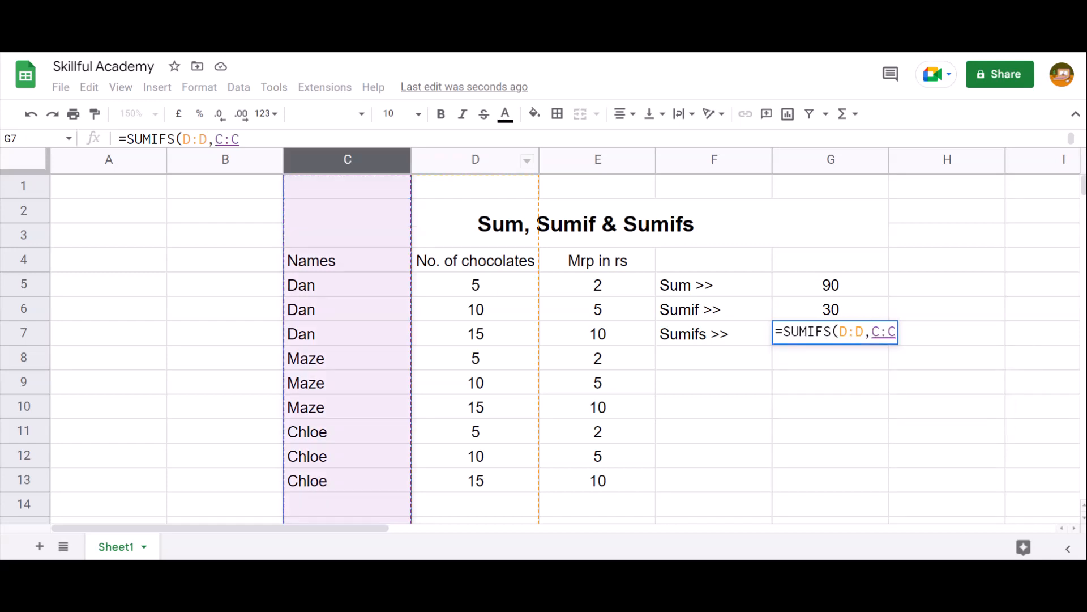
text(,)
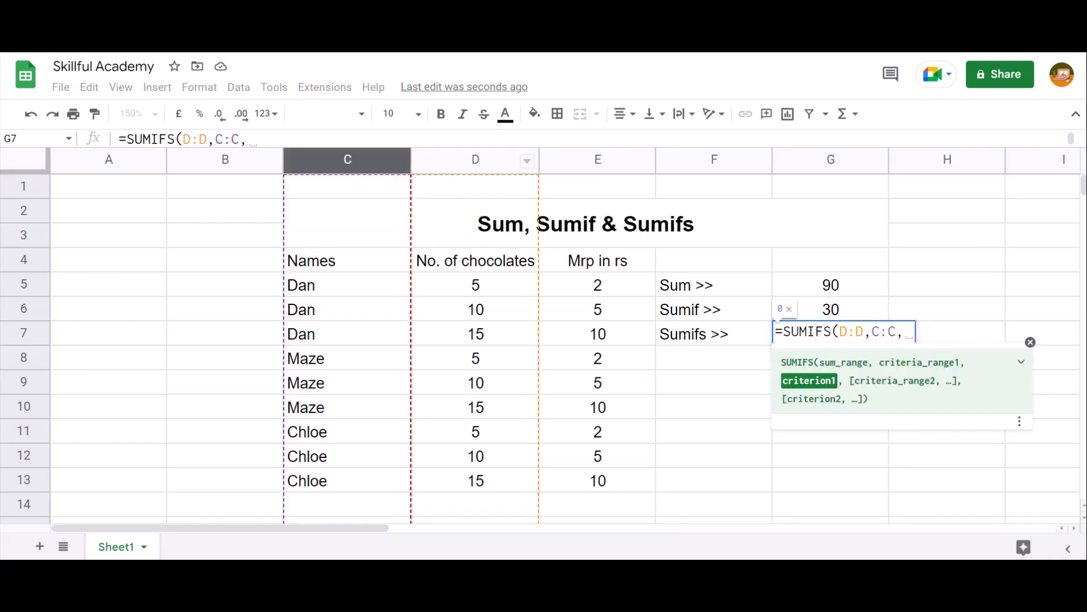
text("Maze")
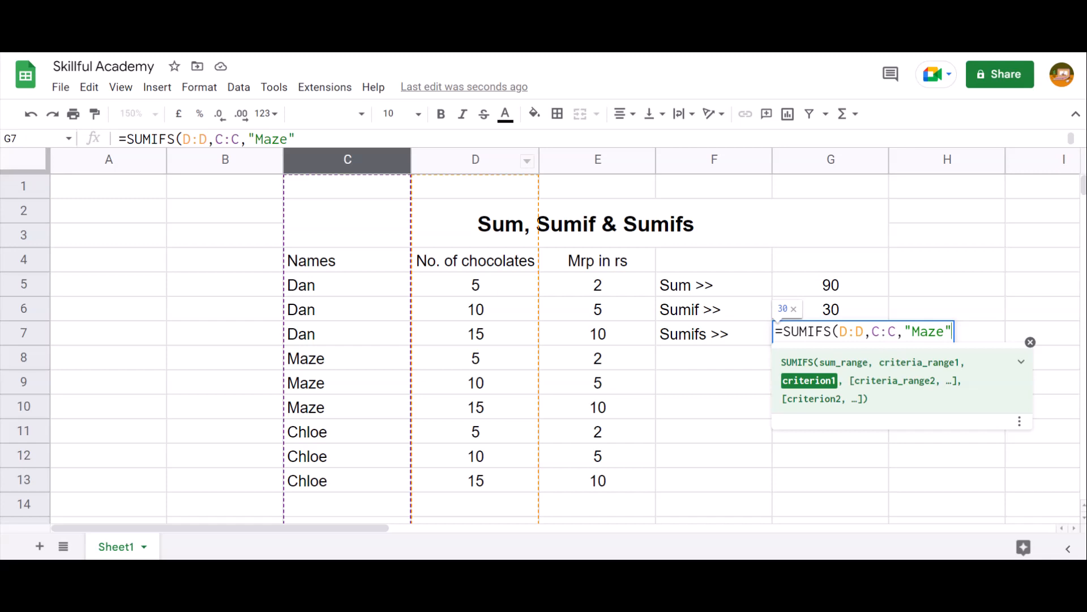
Complete the SUMIFS formula in G7 with E:E as second criteria range and ">=5" as second criterion.
text(,)
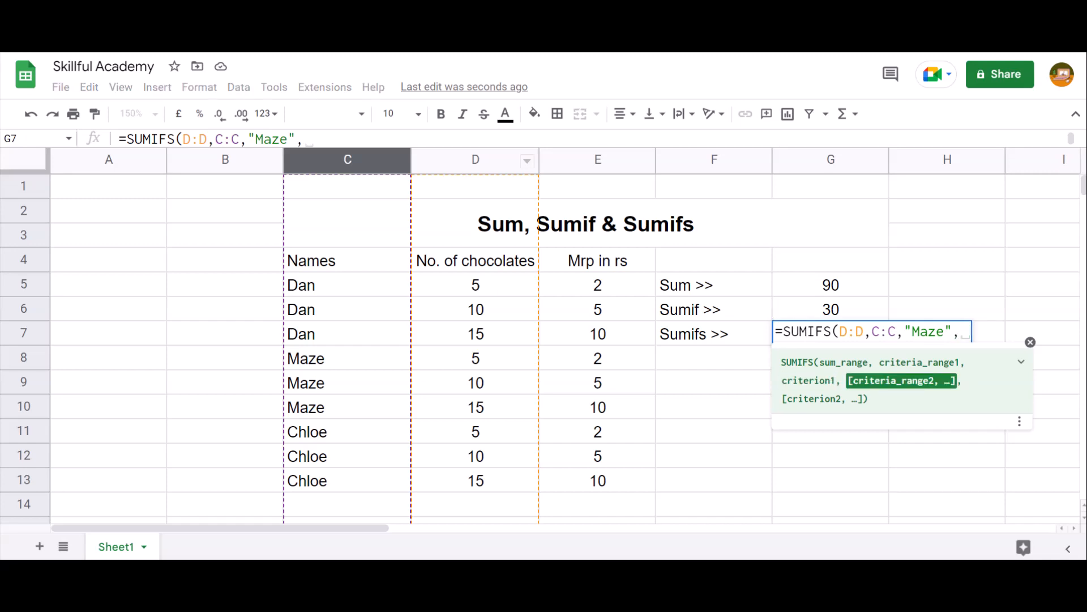
click(597, 160)
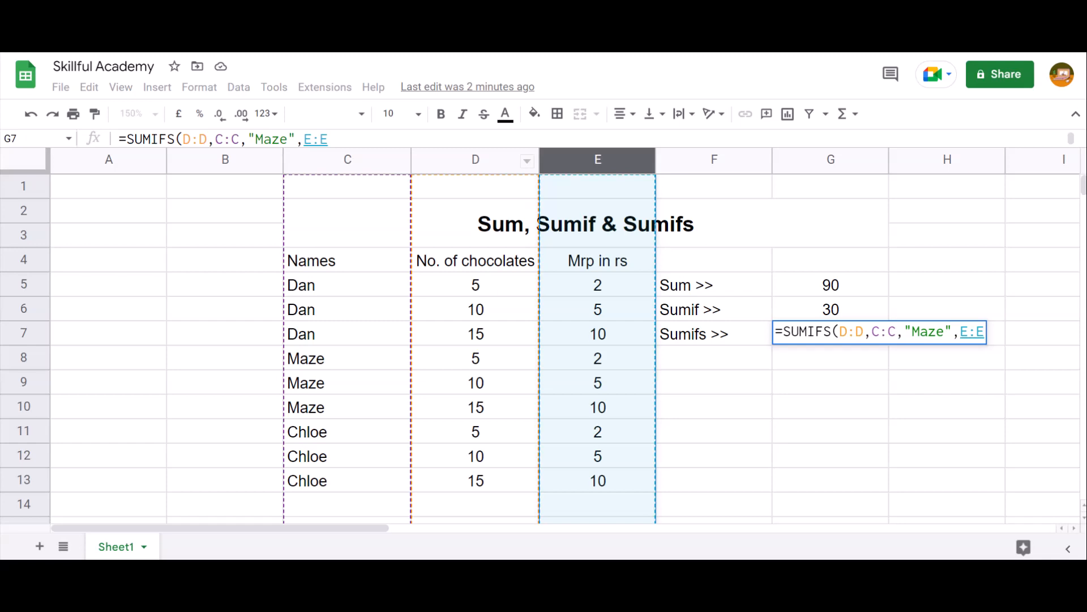
text(,)
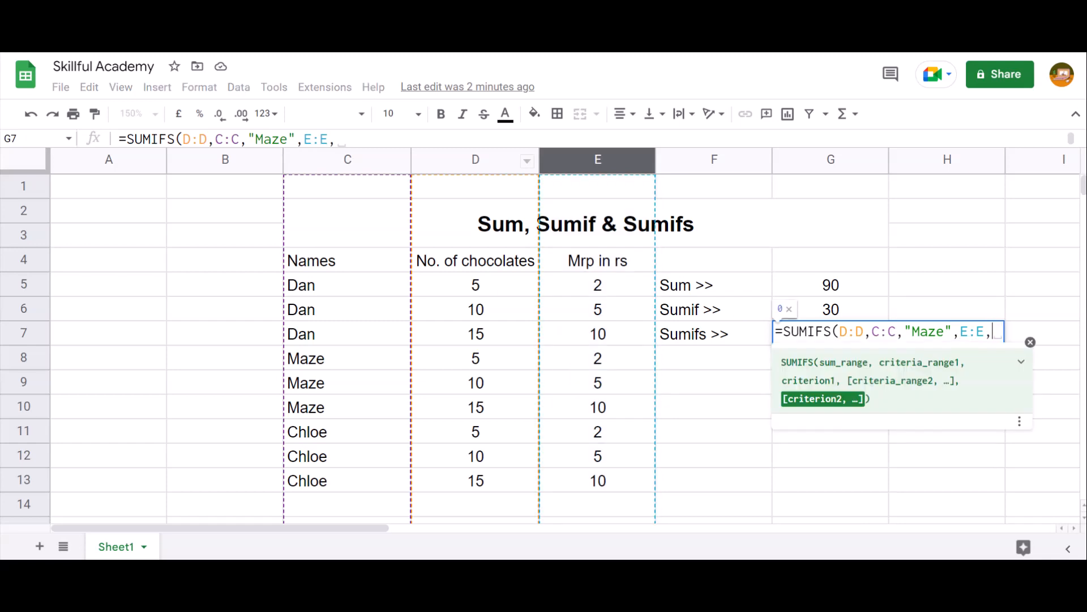
text(")
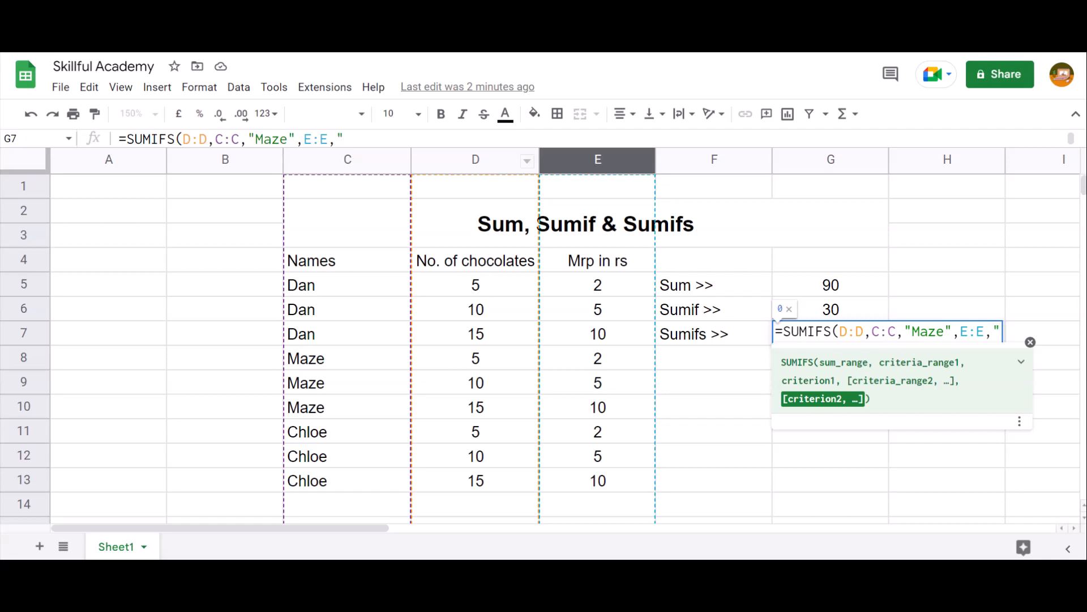
text(>=5")
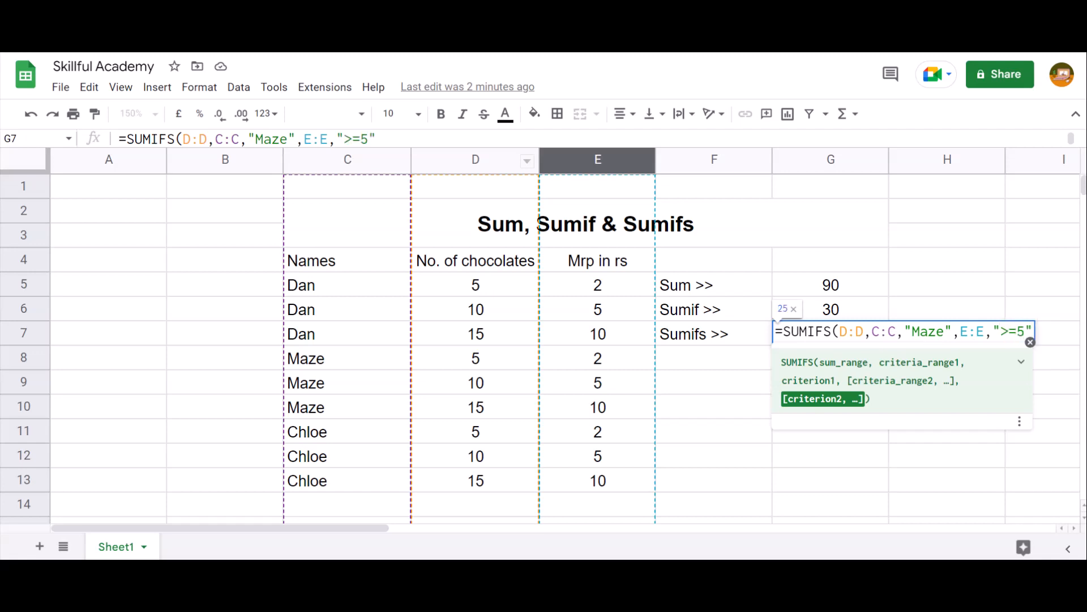
text())
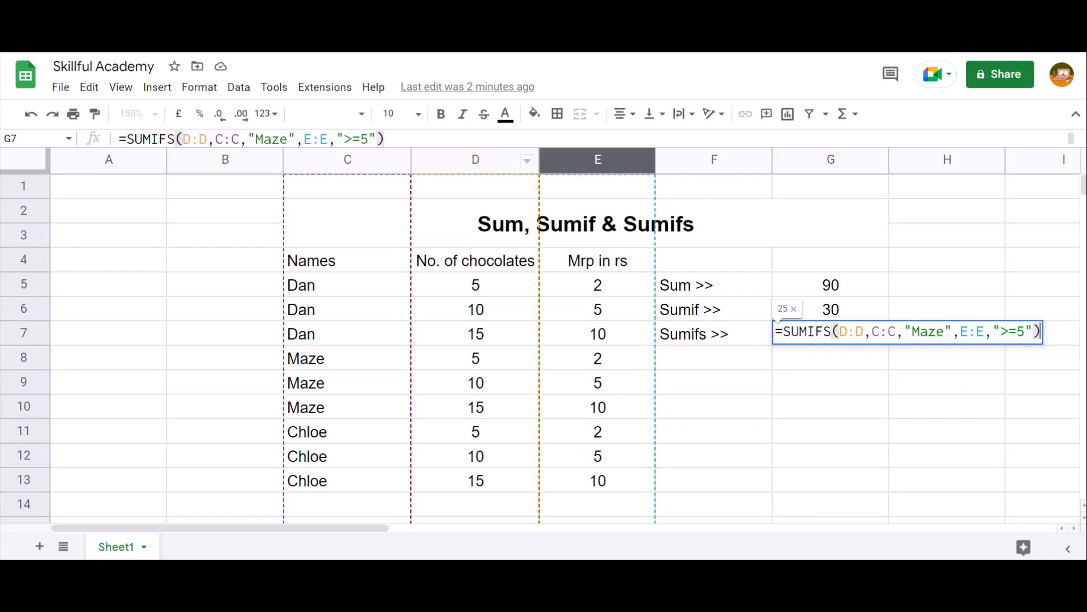
key(Left)
key(Left)
key(Return)
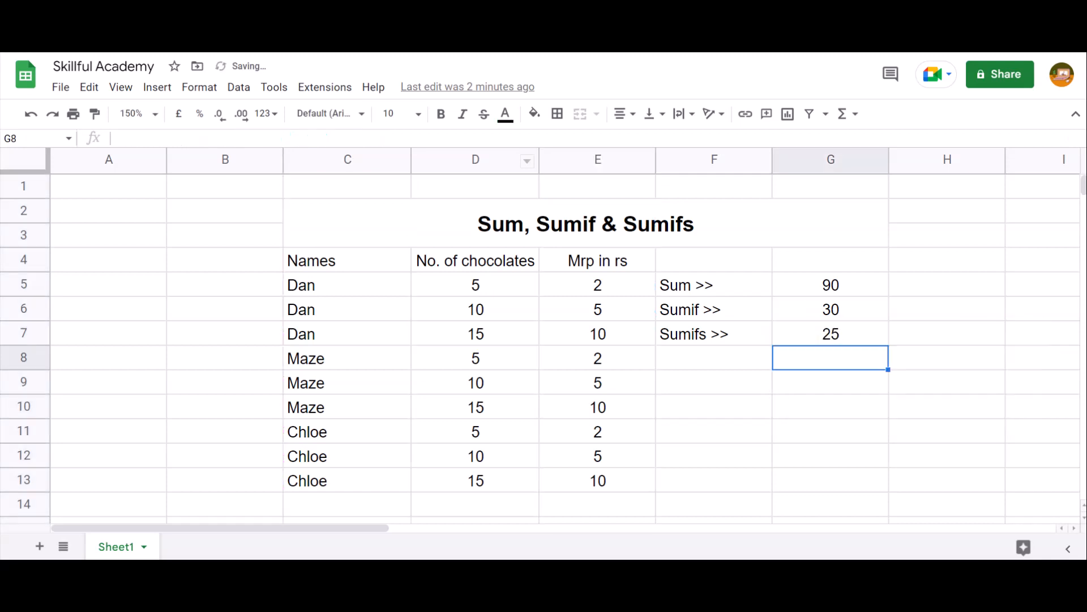
Select the chocolate counts in D9:D10 to check their total against the SUMIFS result in G7.
key(Up)
key(Left)
key(Left)
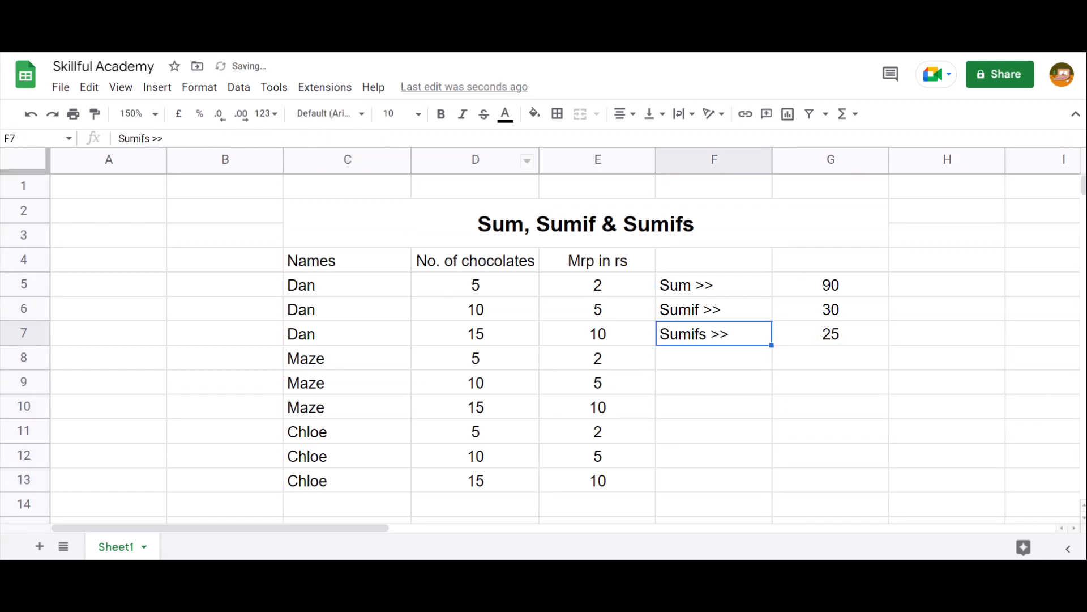
key(Right)
key(Right)
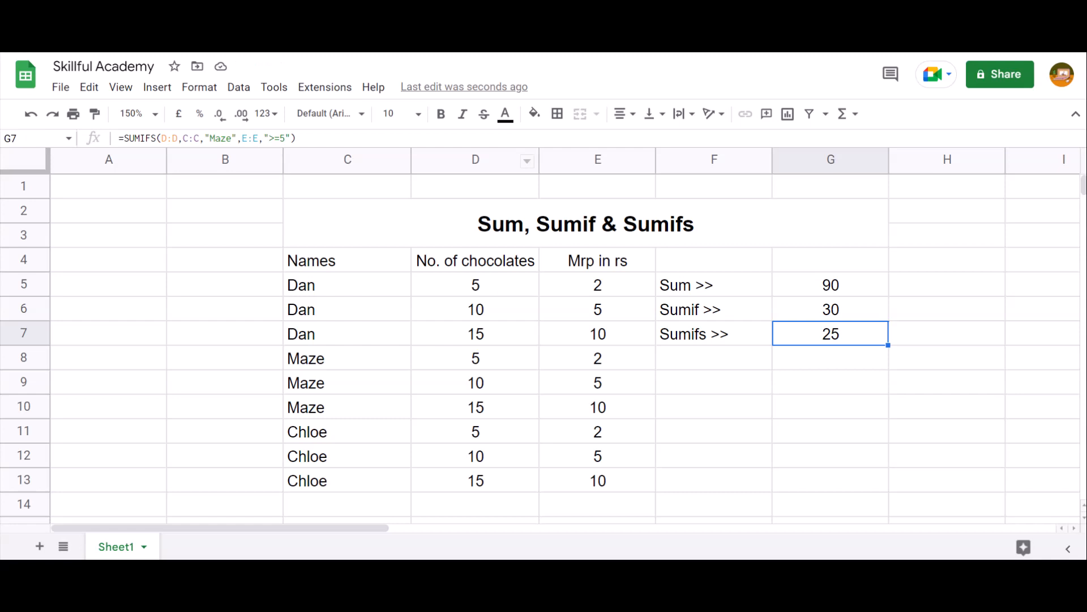
key(Left)
key(Left)
key(Left)
key(Down)
key(Down)
key(shift+Down)
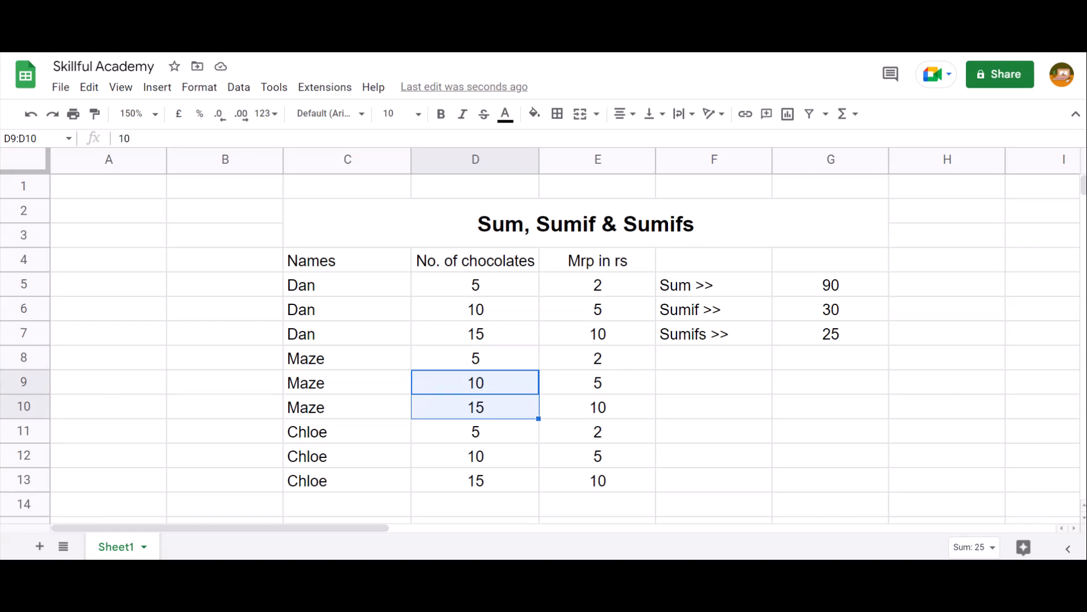
Examine the sum range, both criteria ranges and both criteria of the SUMIFS formula in G7 without altering them.
key(Up)
key(Up)
key(Right)
key(Right)
key(Right)
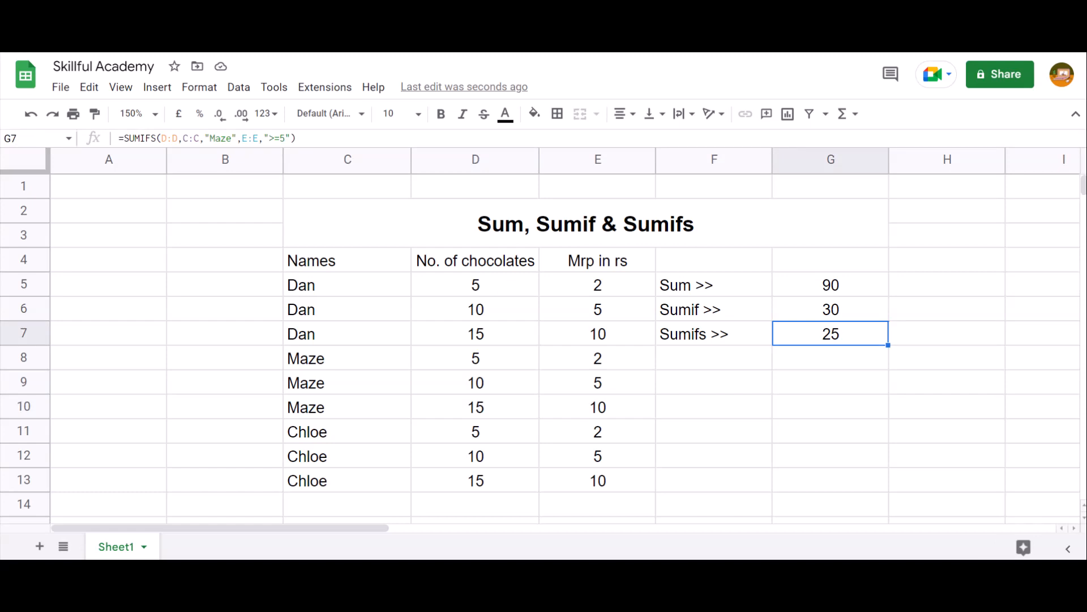
key(F2)
key(Left)
key(Left)
key(Left)
key(Left)
key(Left)
key(Left)
key(Left)
key(Left)
key(Left)
key(Left)
key(Left)
key(Left)
key(Left)
key(Left)
key(Left)
key(Left)
key(Left)
key(Left)
key(Left)
key(Left)
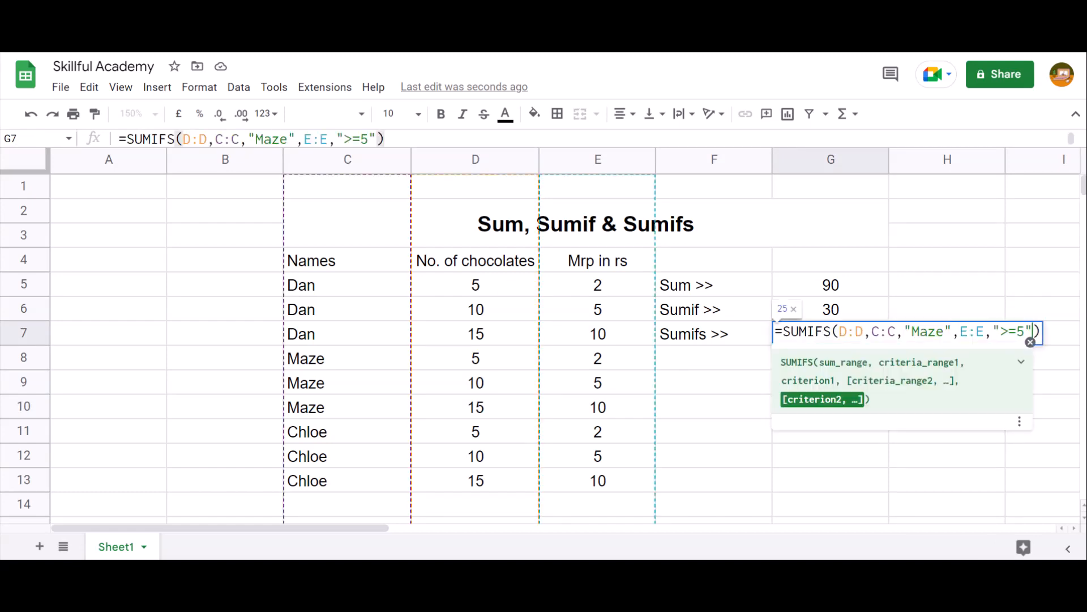
key(Left)
key(Left)
key(Left)
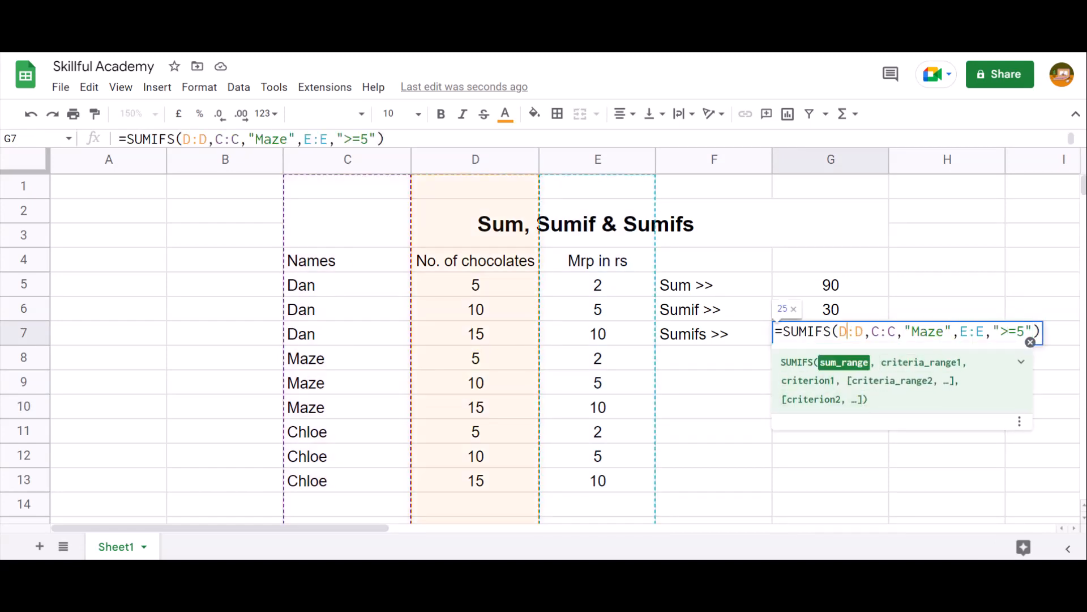
key(Right)
key(Right)
key(Right)
key(Right)
key(Right)
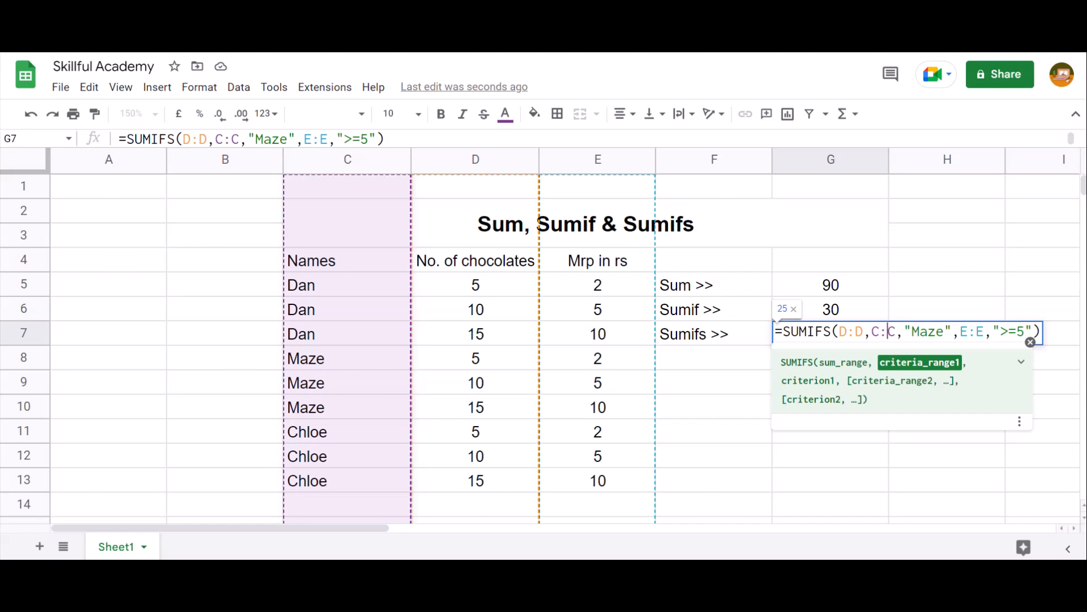
key(Right)
key(Right)
key(Right)
key(Right)
key(Right)
key(Right)
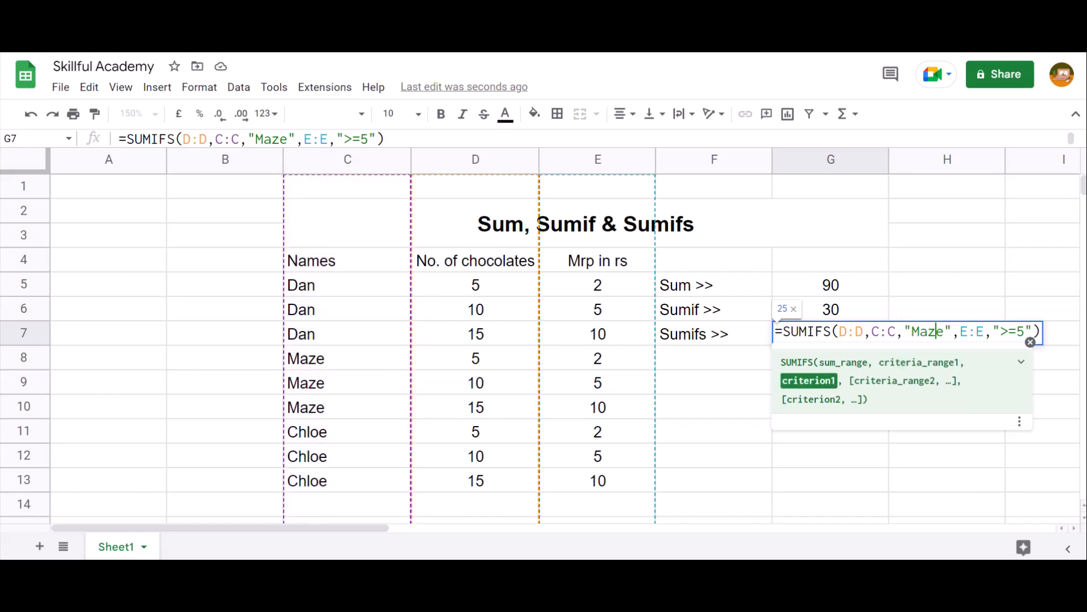
key(Right)
key(Right)
key(Right)
key(Right)
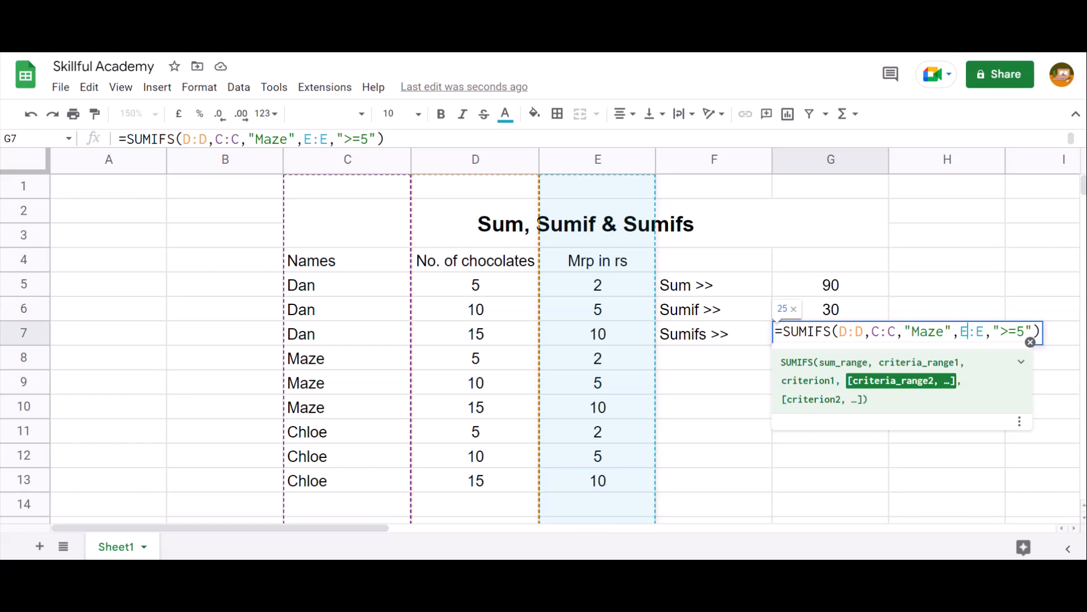
key(Right)
key(Right)
key(Right)
key(Right)
key(Right)
key(Right)
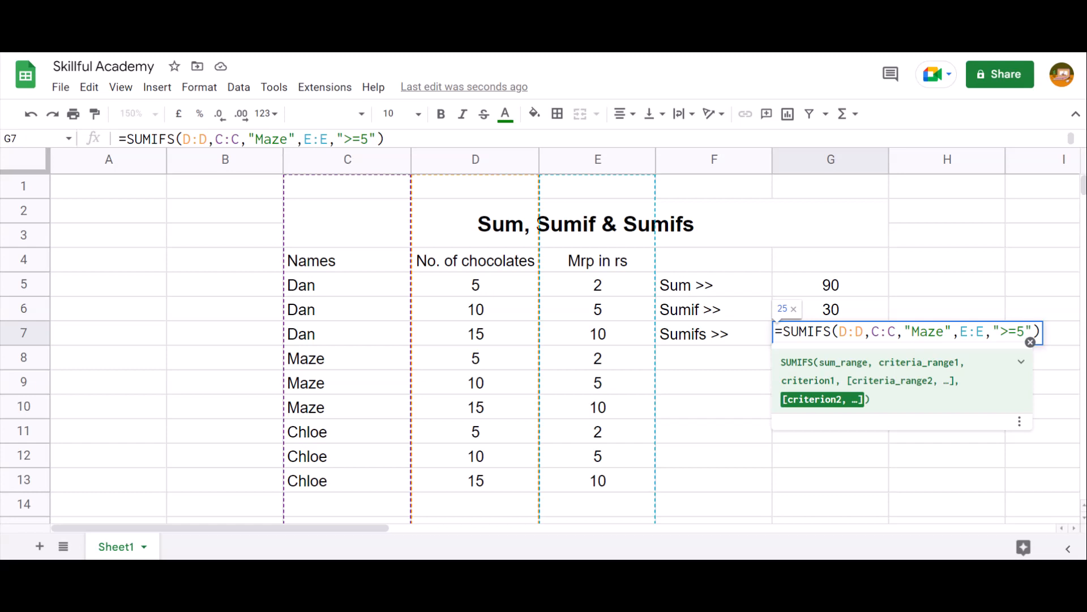
key(Return)
key(Up)
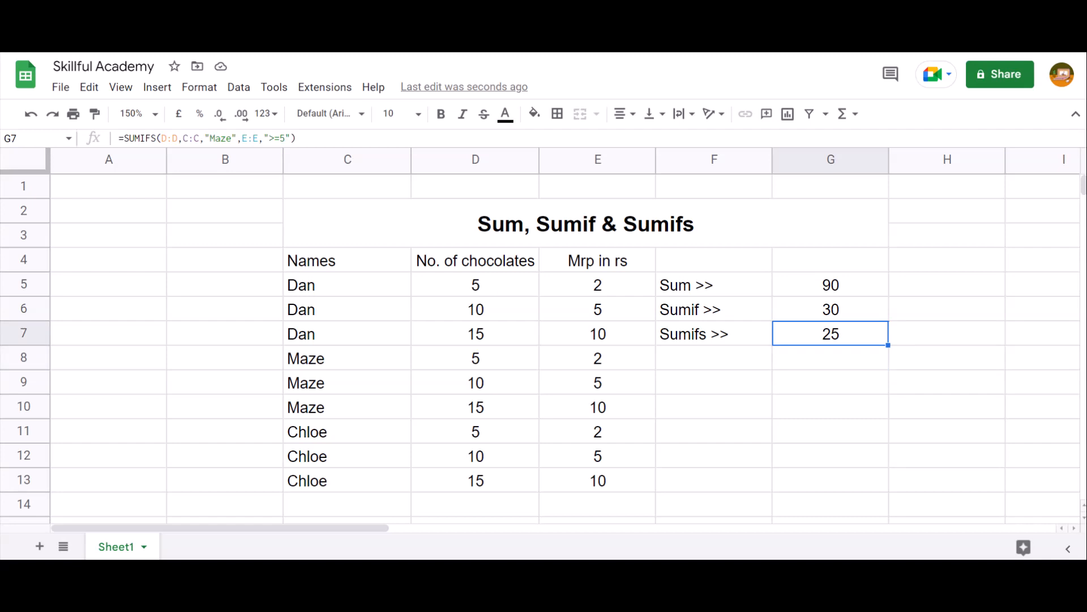
Review the SUMIF formula in G6 and the SUM formula in G5.
key(Up)
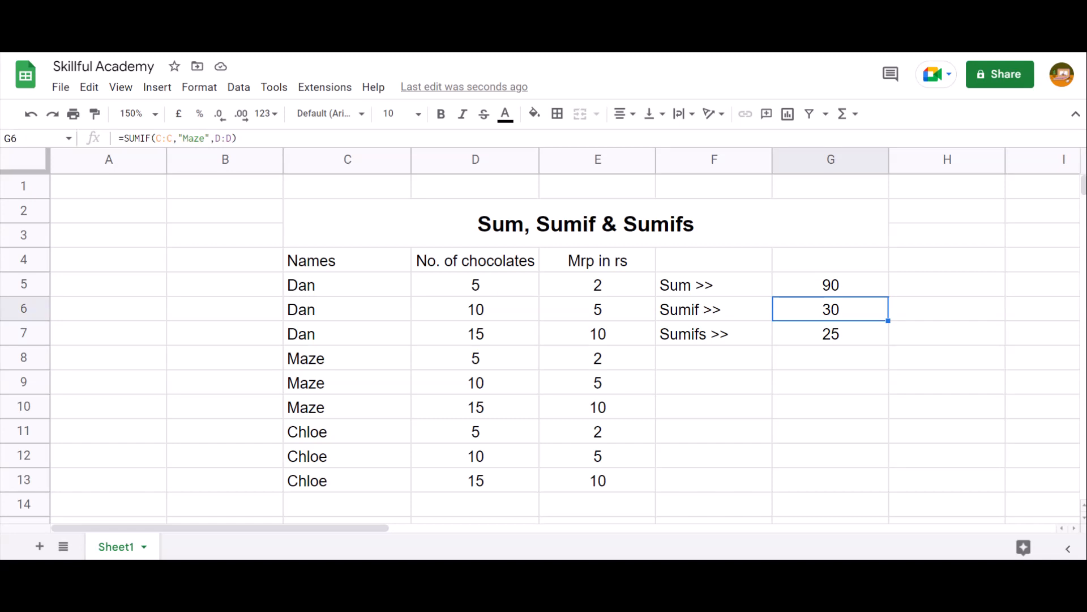
key(Up)
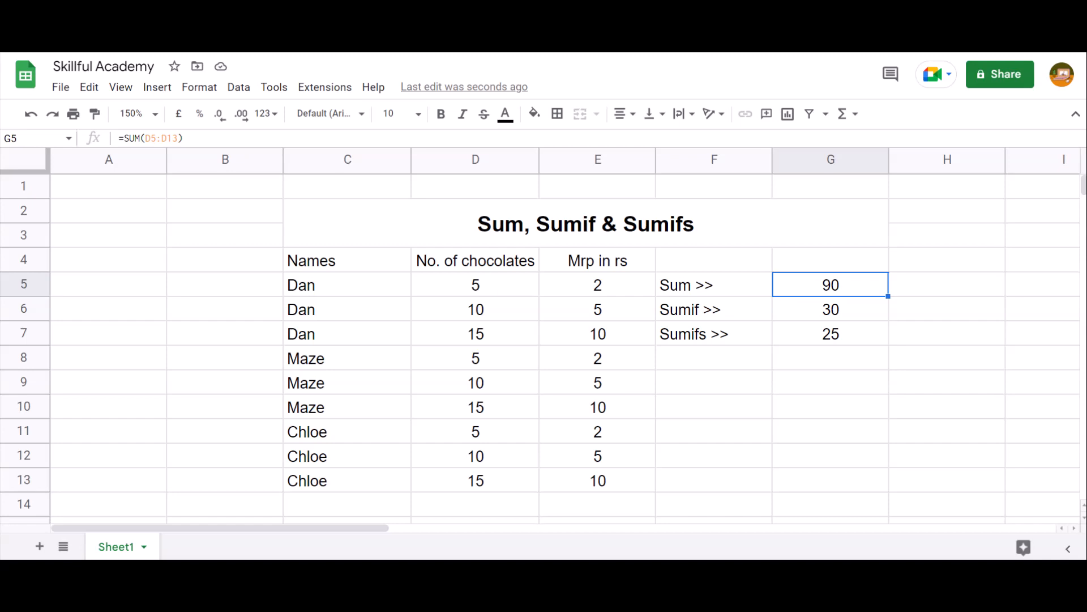
key(Down)
key(Up)
key(Left)
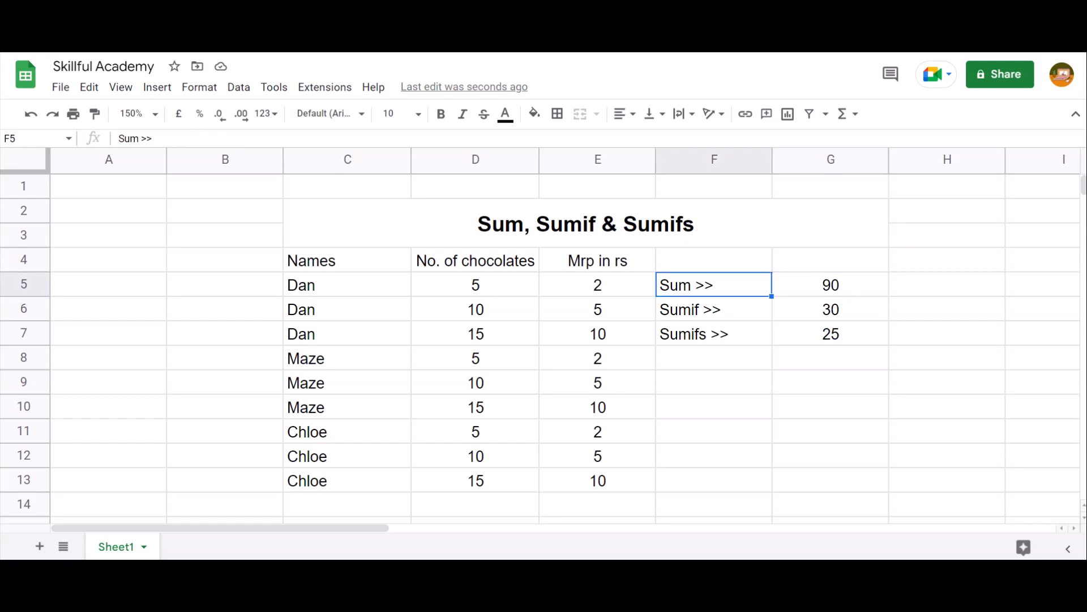
key(Left)
key(Up)
key(Up)
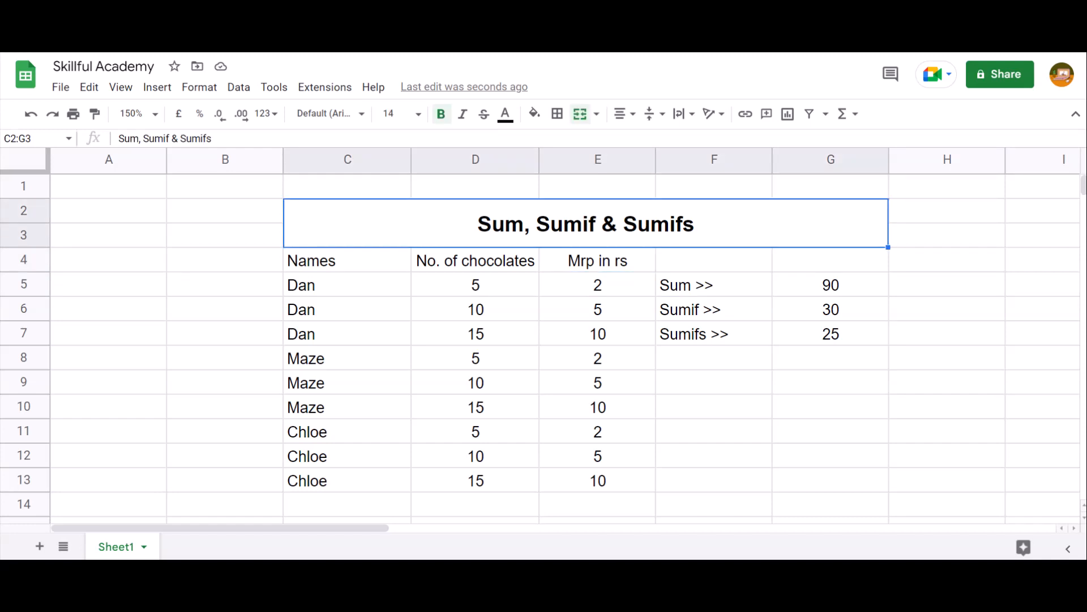
key(shift+Down)
key(shift+Down)
key(shift+Down)
key(shift+Down)
key(shift+Down)
key(shift+Down)
key(shift+Down)
key(shift+Down)
key(shift+Down)
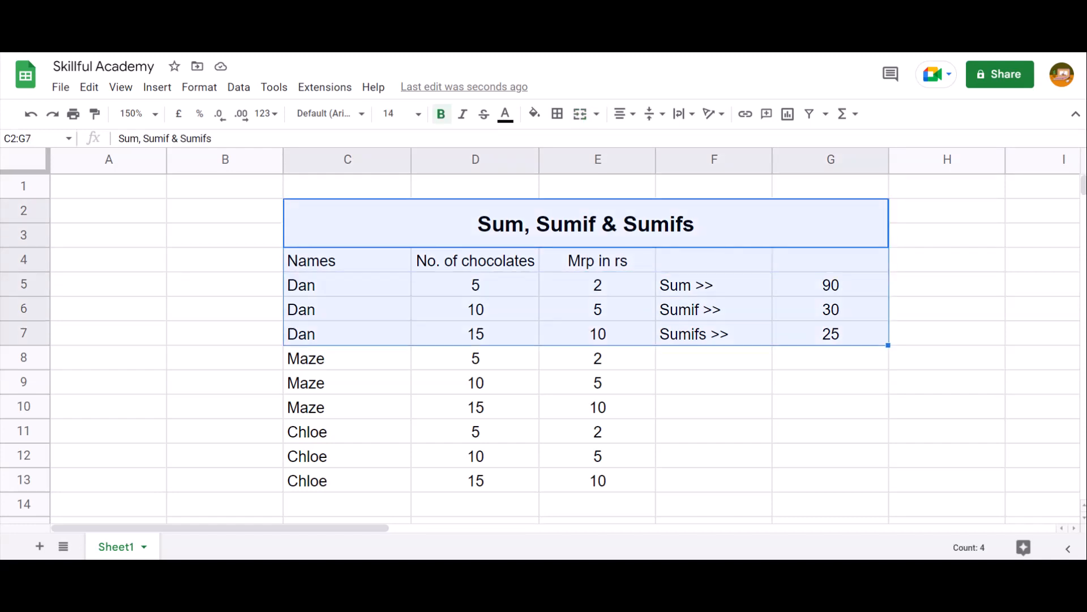
key(shift+Down)
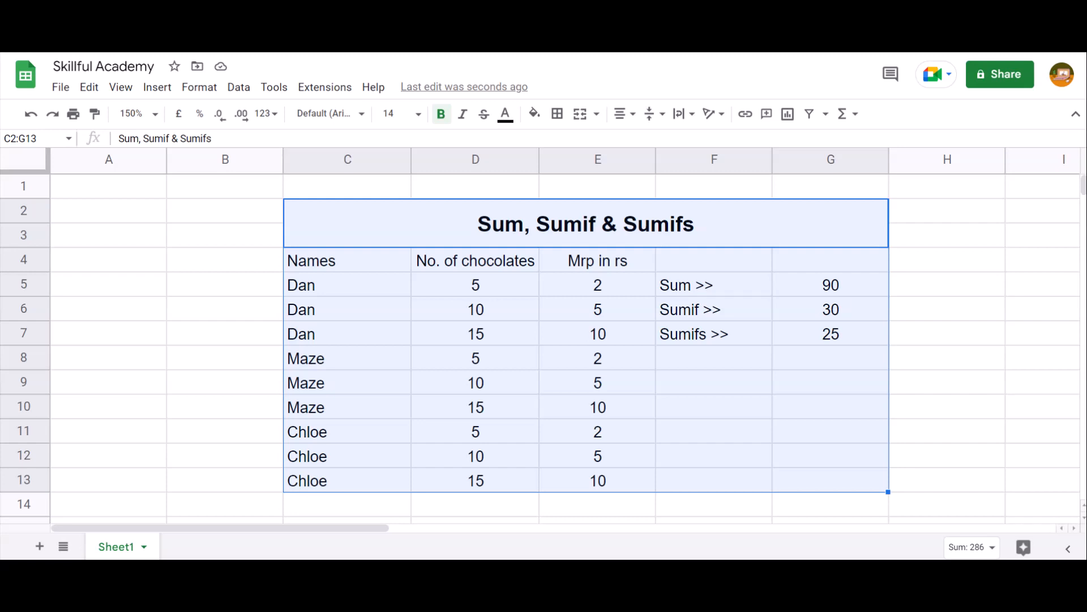
key(Up)
key(Down)
Apply all borders to the whole table, from the merged title through row 13 (C2:G13).
key(shift+Down)
key(shift+Down)
key(shift+Down)
key(shift+Down)
key(shift+Down)
key(shift+Down)
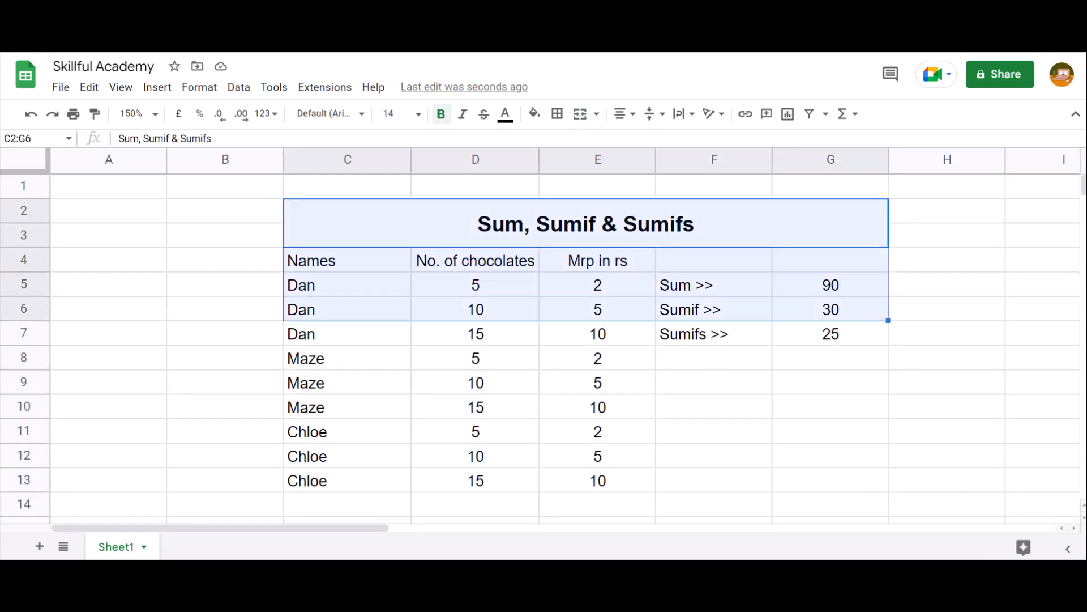
key(shift+Down)
key(shift+Down)
key(shift+Down)
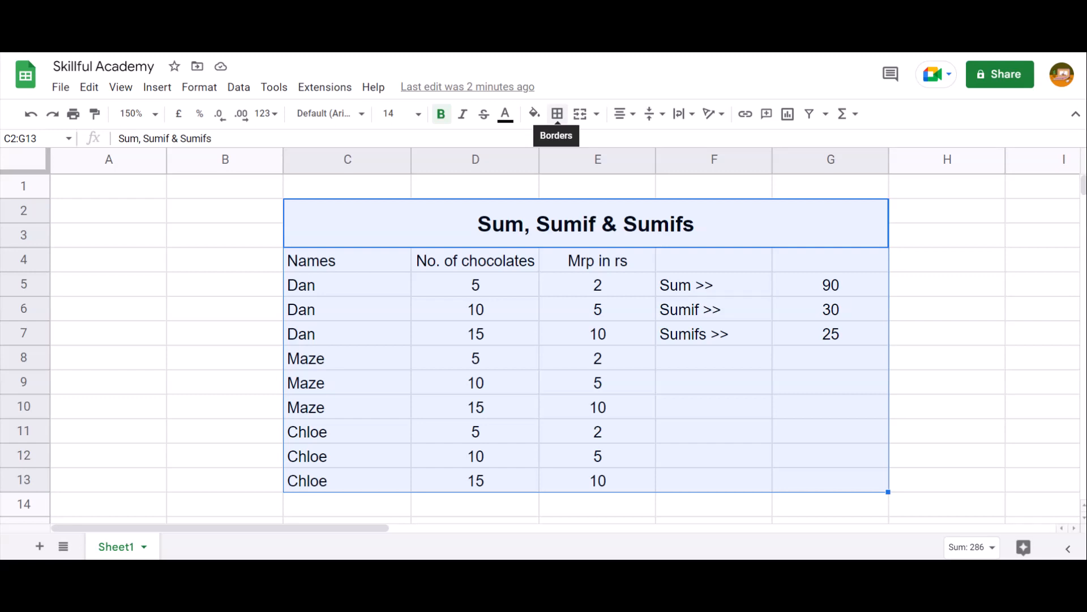
click(557, 113)
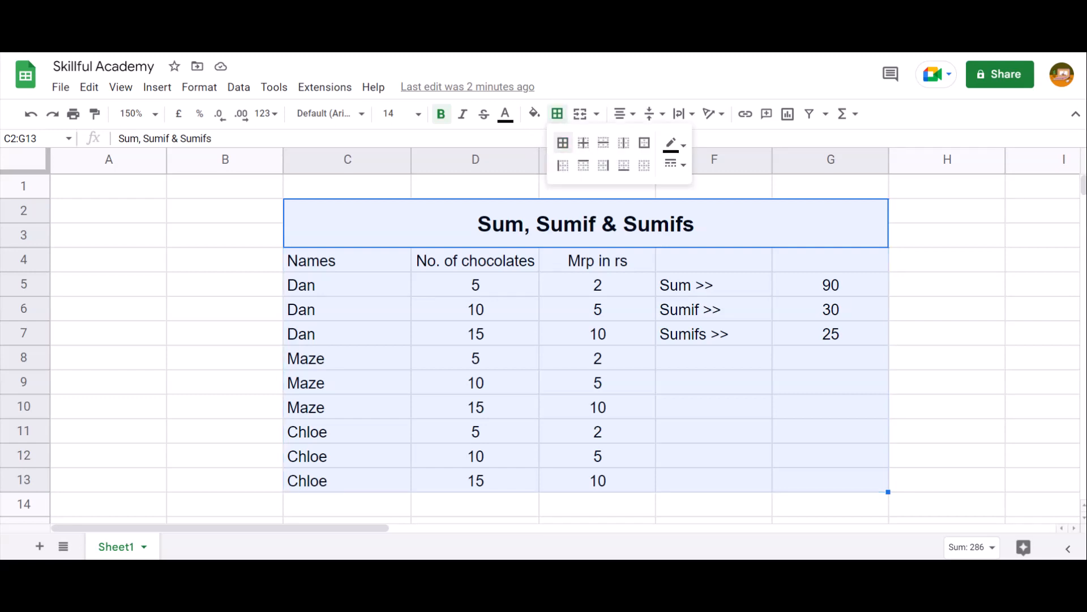
click(563, 142)
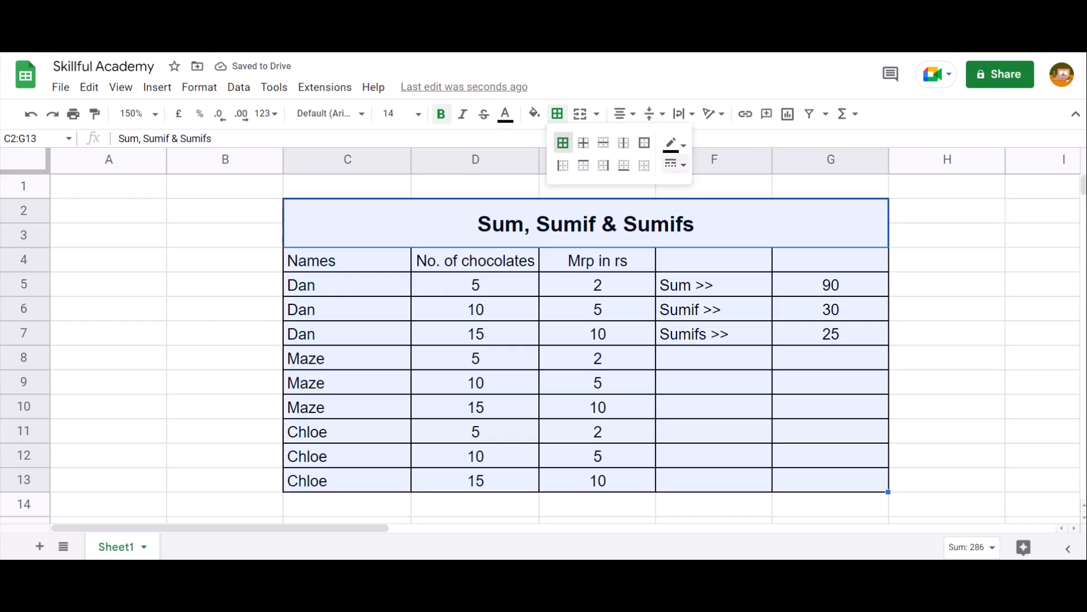
Look through the border style and border colour options without changing either.
click(674, 164)
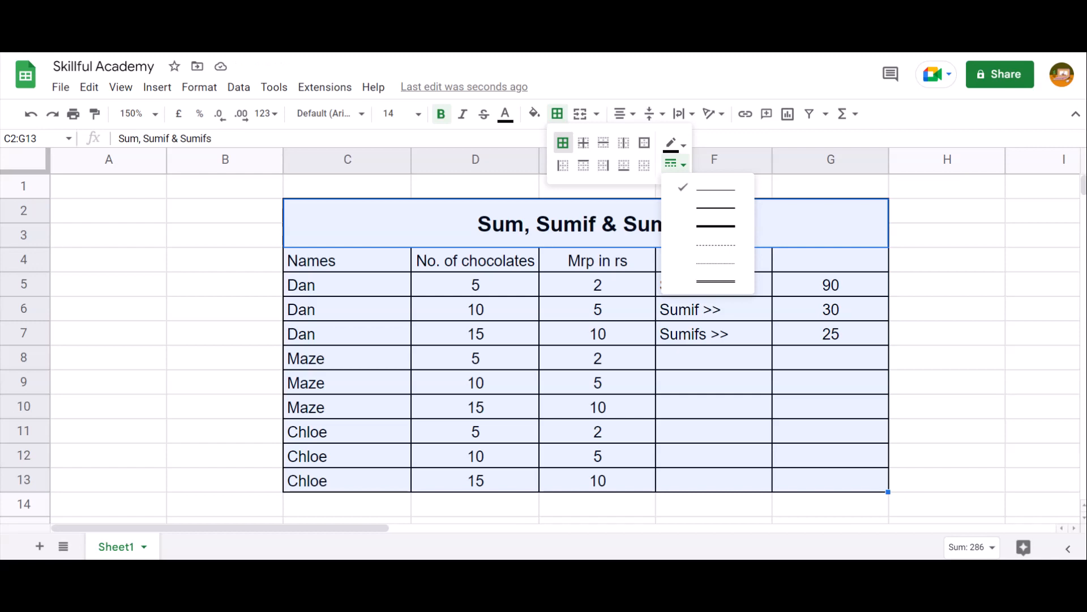
click(674, 144)
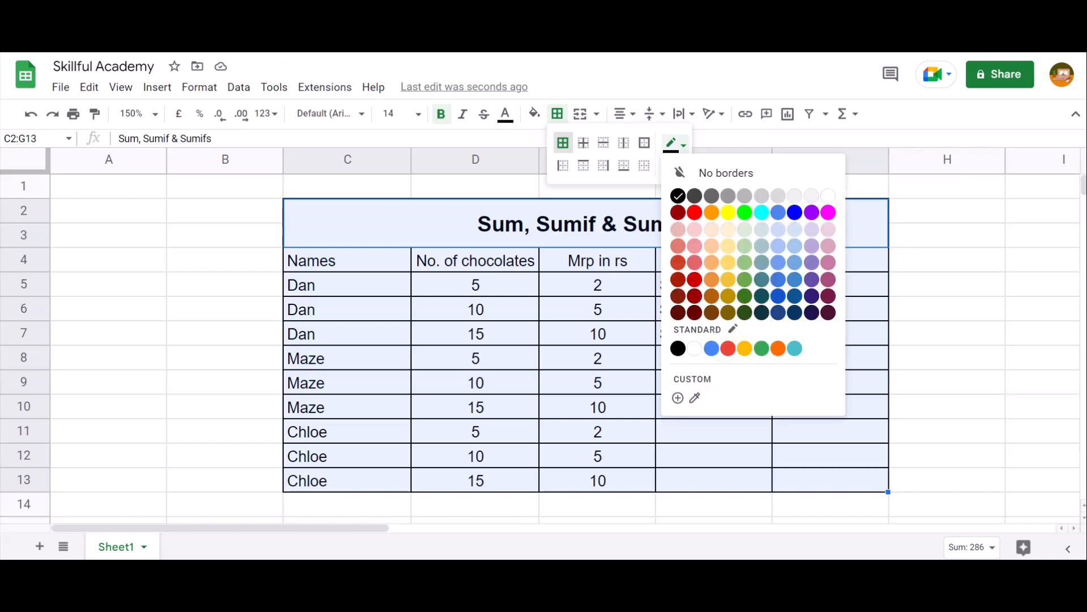
click(674, 144)
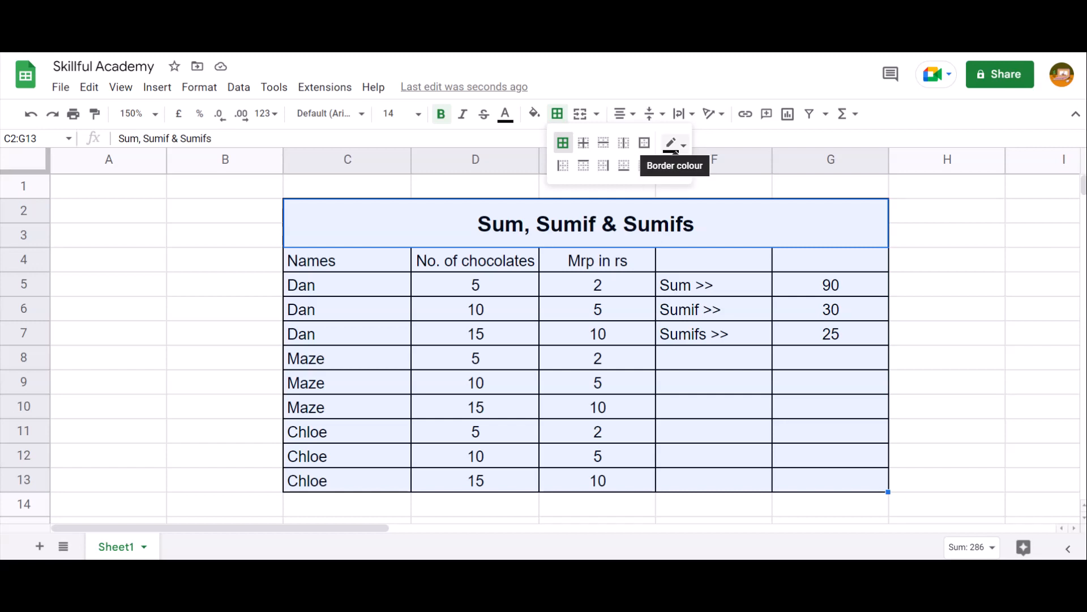
click(674, 163)
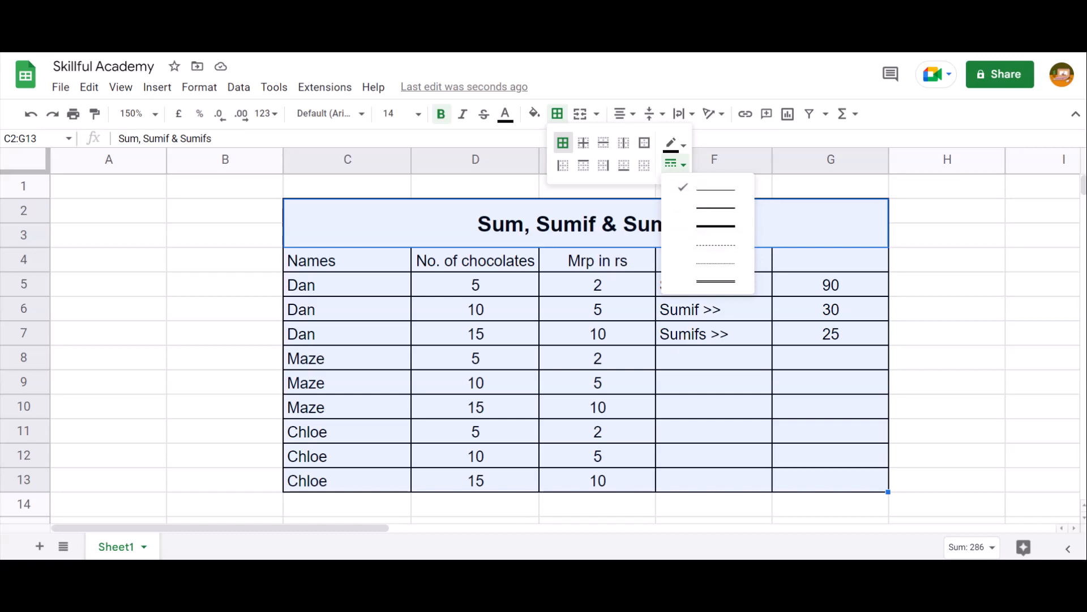
click(676, 164)
click(475, 285)
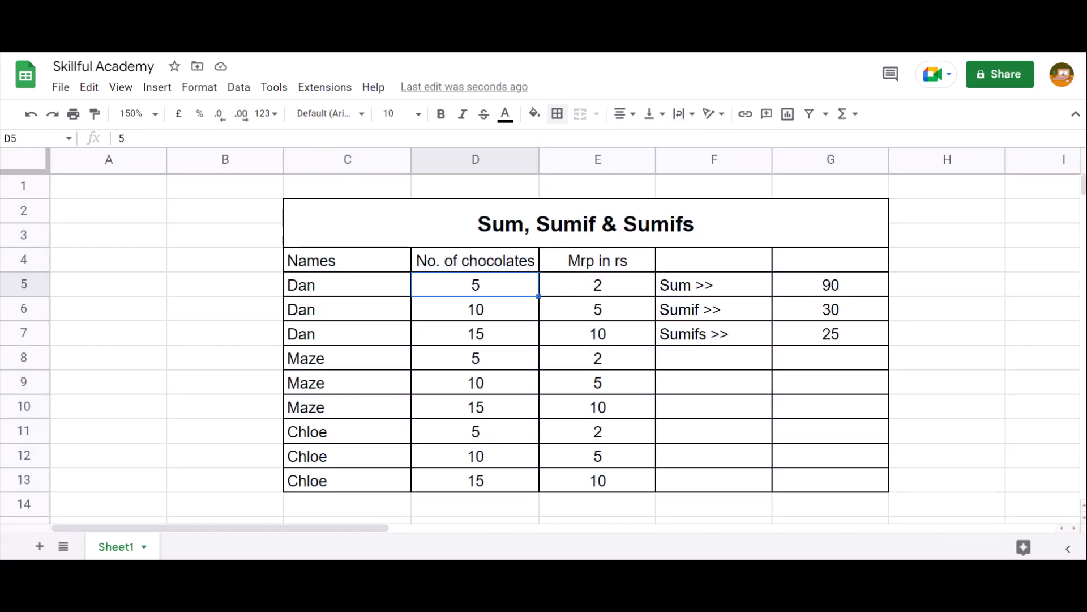
Extend the selection from the merged title through row 13 to cover C2:G13, and collapse it to the title.
click(347, 285)
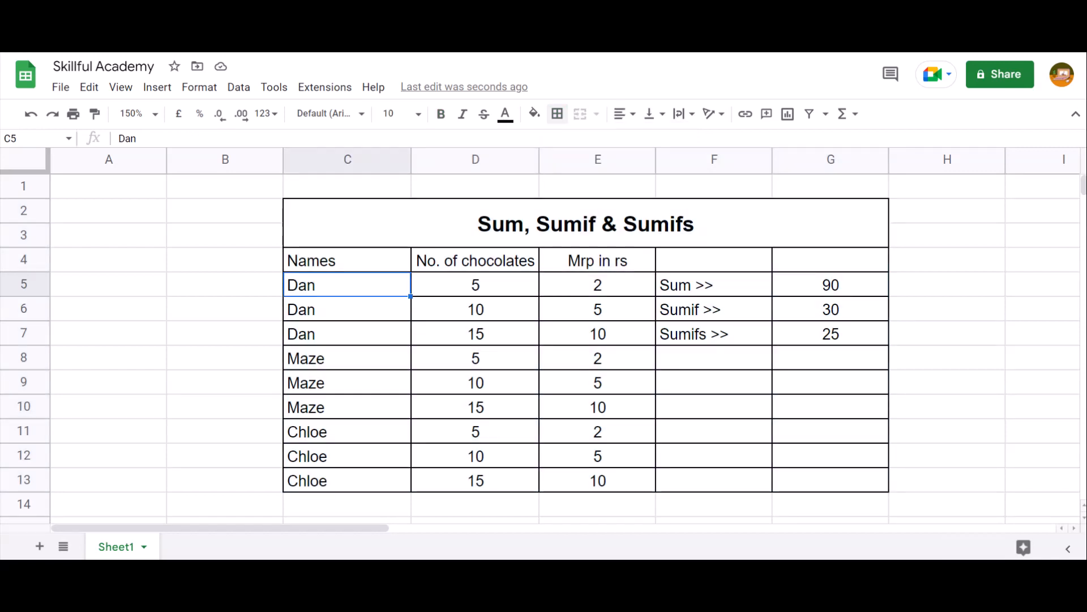
key(Up)
key(Up)
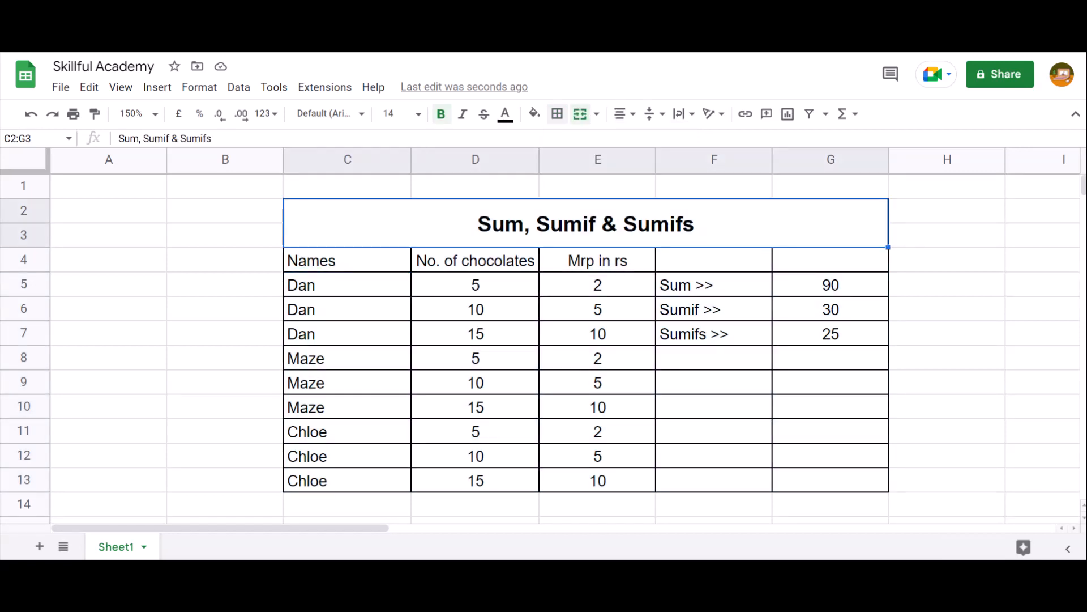
key(shift+Down)
key(shift+Down)
key(shift+Down)
key(shift+Down)
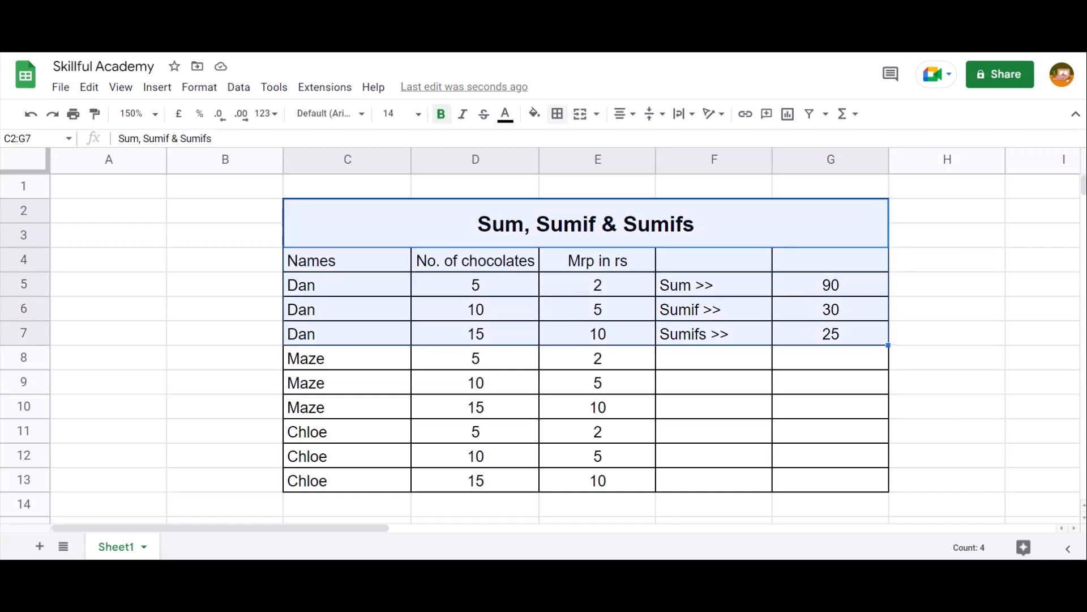
key(shift+Down)
key(shift+Down)
key(shift+Down)
key(shift+Down)
key(shift+Down)
key(shift+Down)
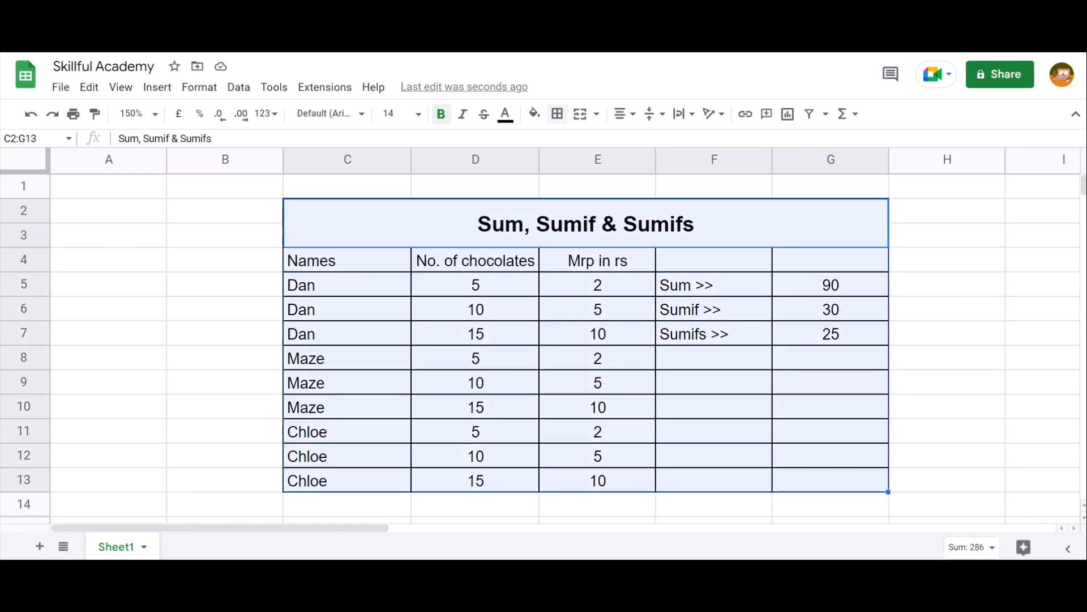
key(Up)
key(Down)
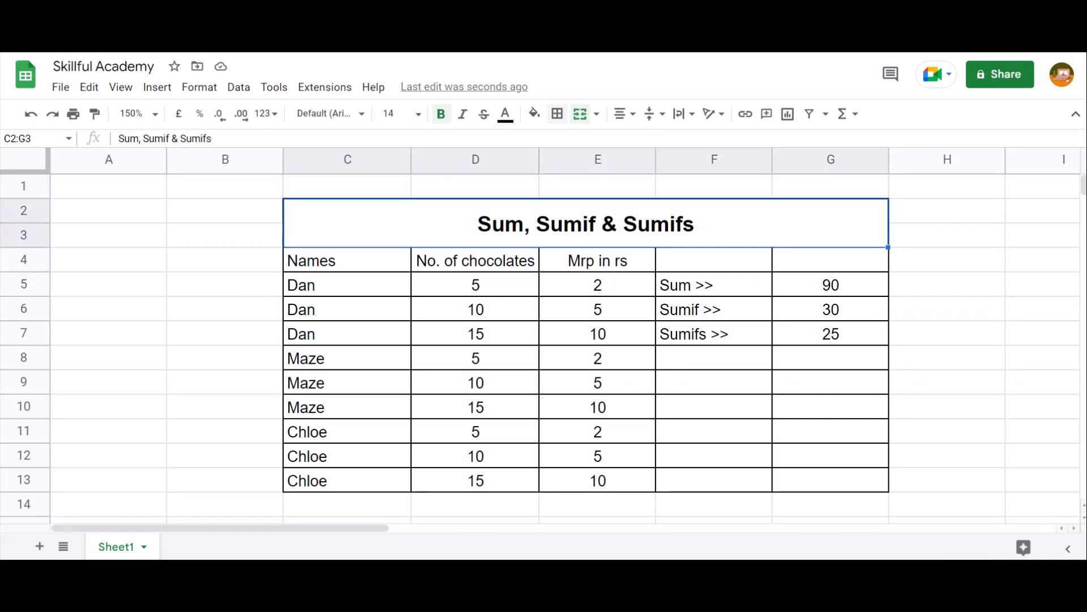
Repeat the selection of the bordered table C2:G13 from its title, and return to cell C5.
key(Down)
key(Up)
key(shift+Down)
key(shift+Down)
key(shift+Down)
key(shift+Down)
key(shift+Down)
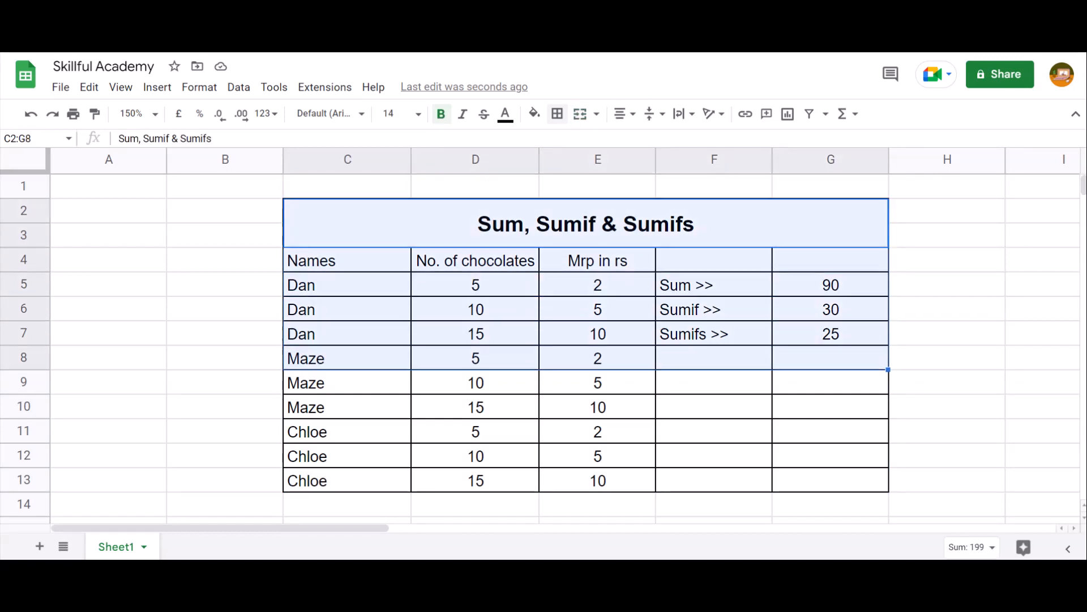
key(shift+Down)
key(shift+Down)
key(shift+Down)
key(shift+Down)
key(shift+Down)
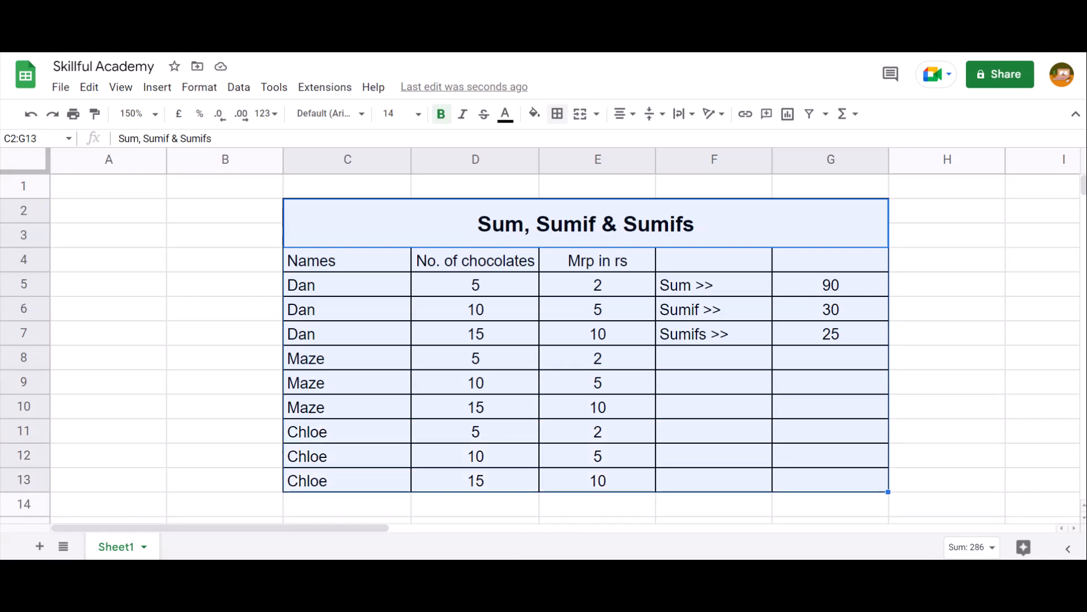
key(Up)
key(Down)
key(Down)
key(Down)
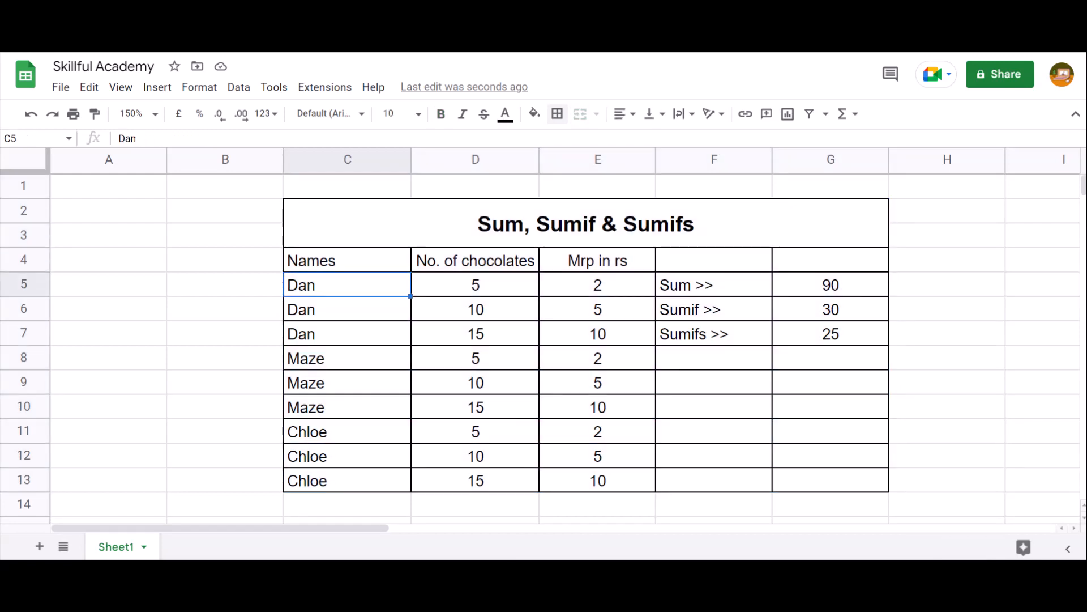